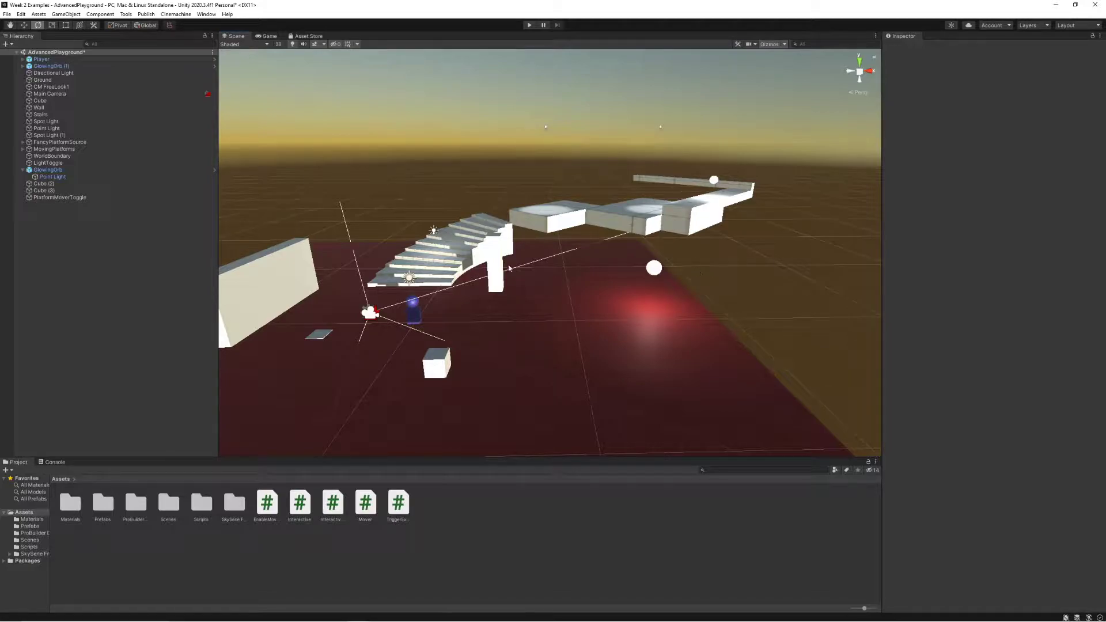
key(d)
right_drag(679, 219, 560, 268)
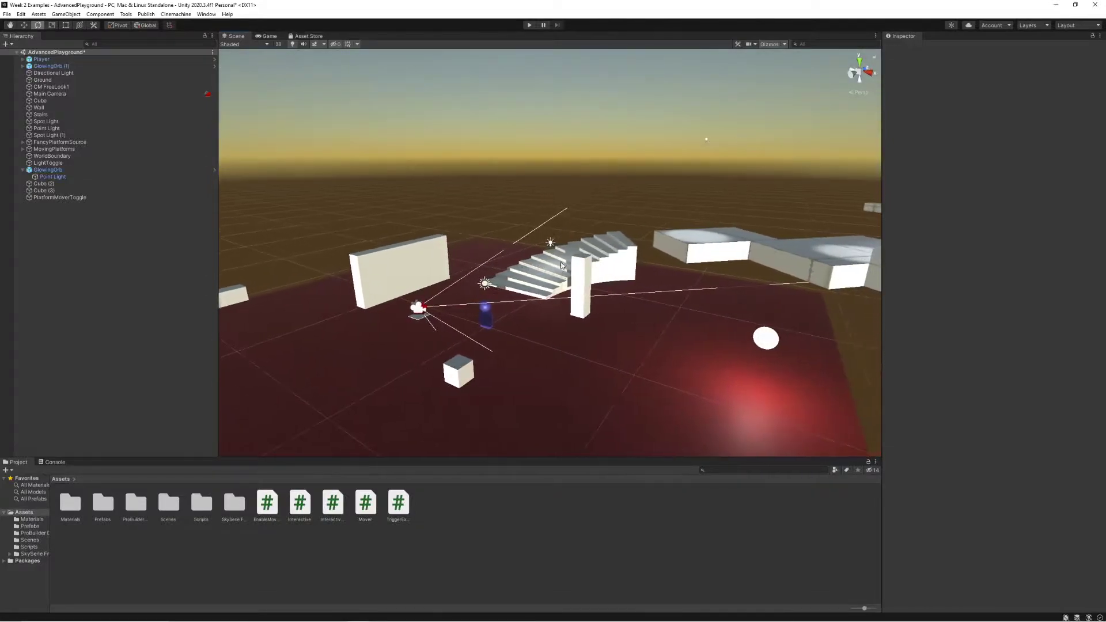
right_drag(600, 238, 606, 290)
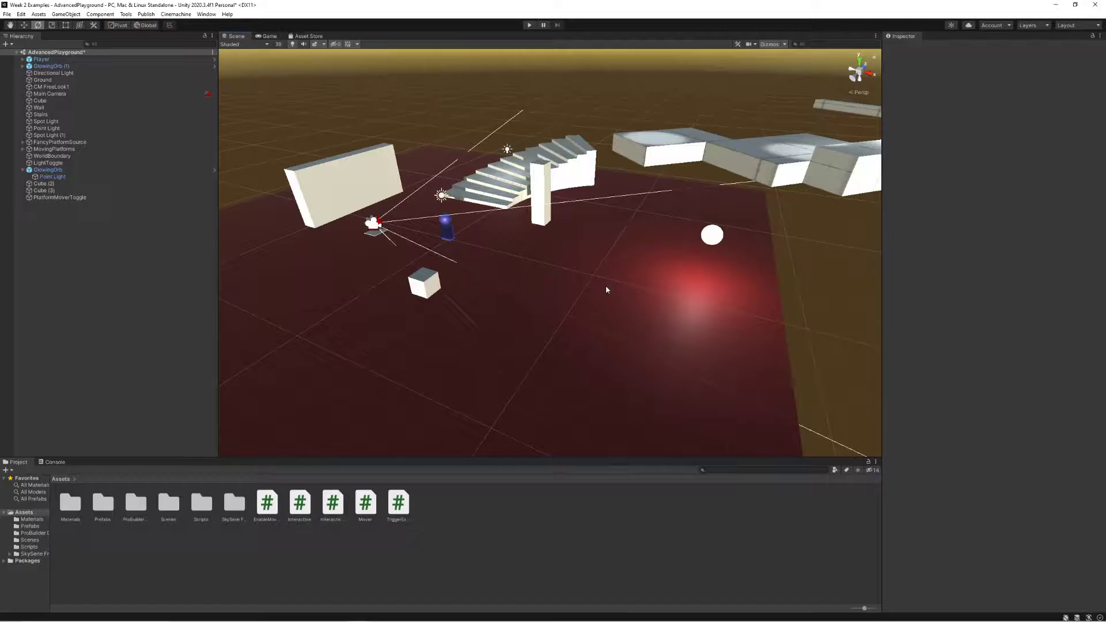
- Import TeleportPlayer.cs and PlayerFallWarp.cs from the Week 2 Project Scripts folder into the project's Assets
mouse_move(230, 613)
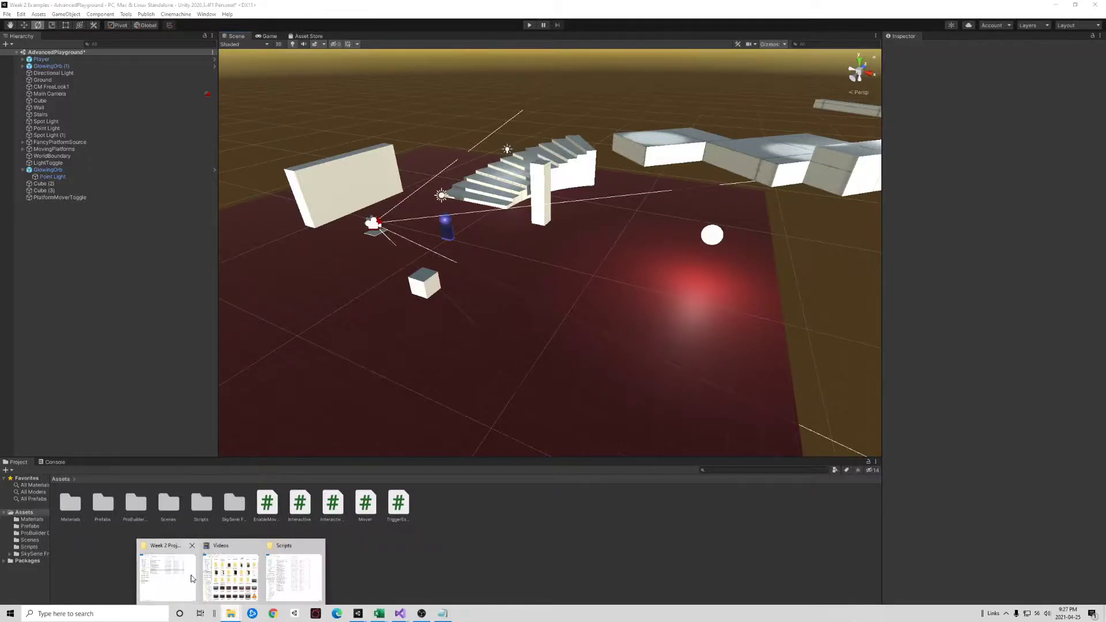
click(169, 570)
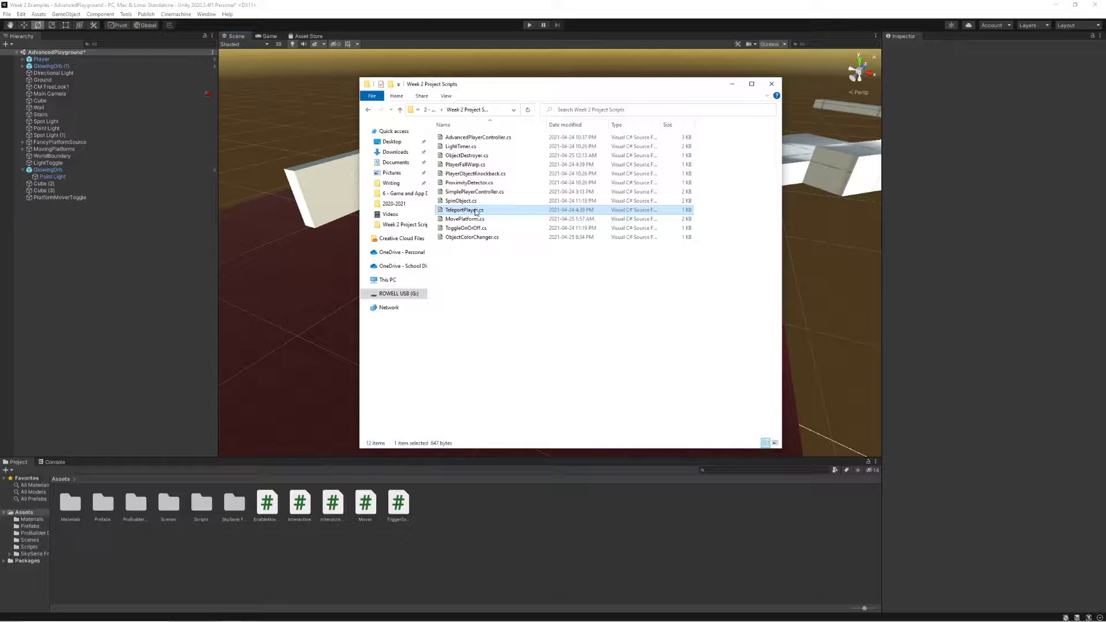
ctrl+click(482, 165)
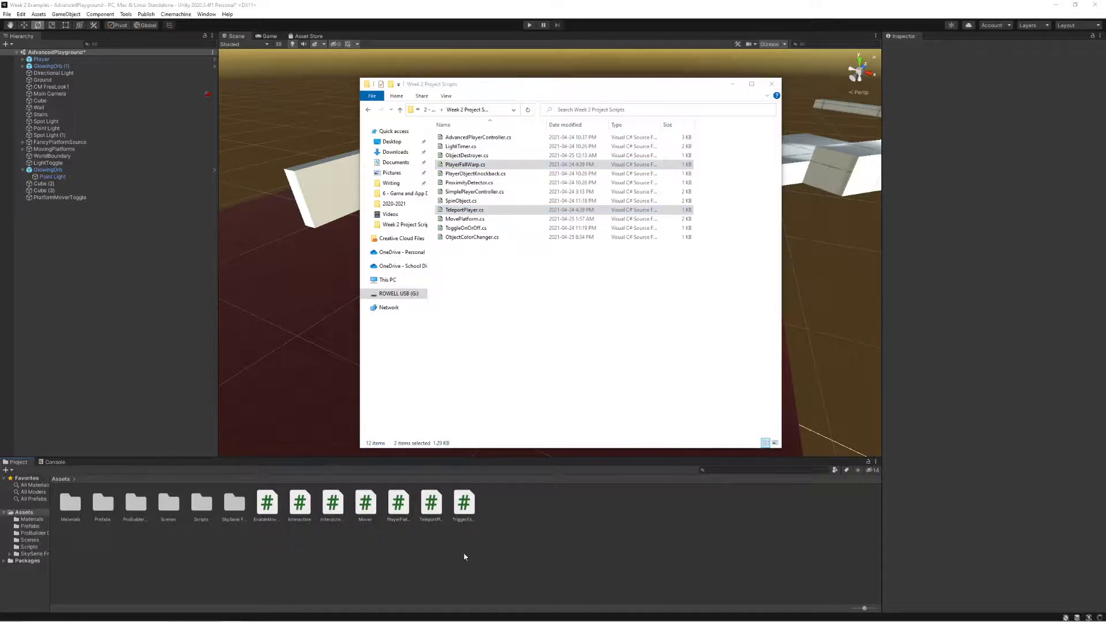
click(432, 507)
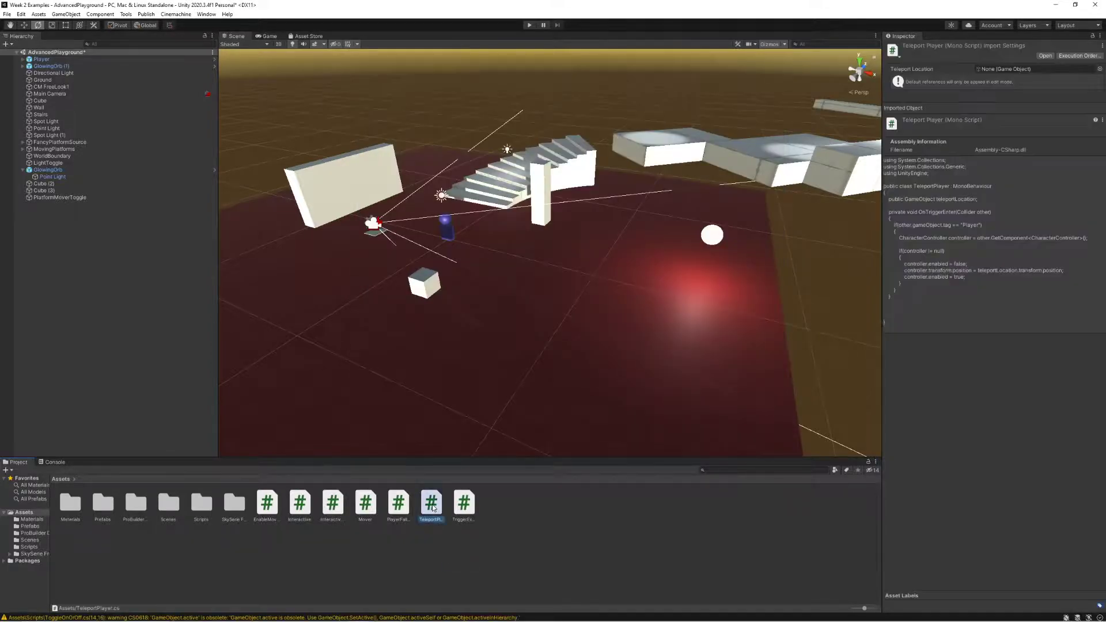
- Attach the PlayerFallWarp script to the Player object as a component
click(64, 60)
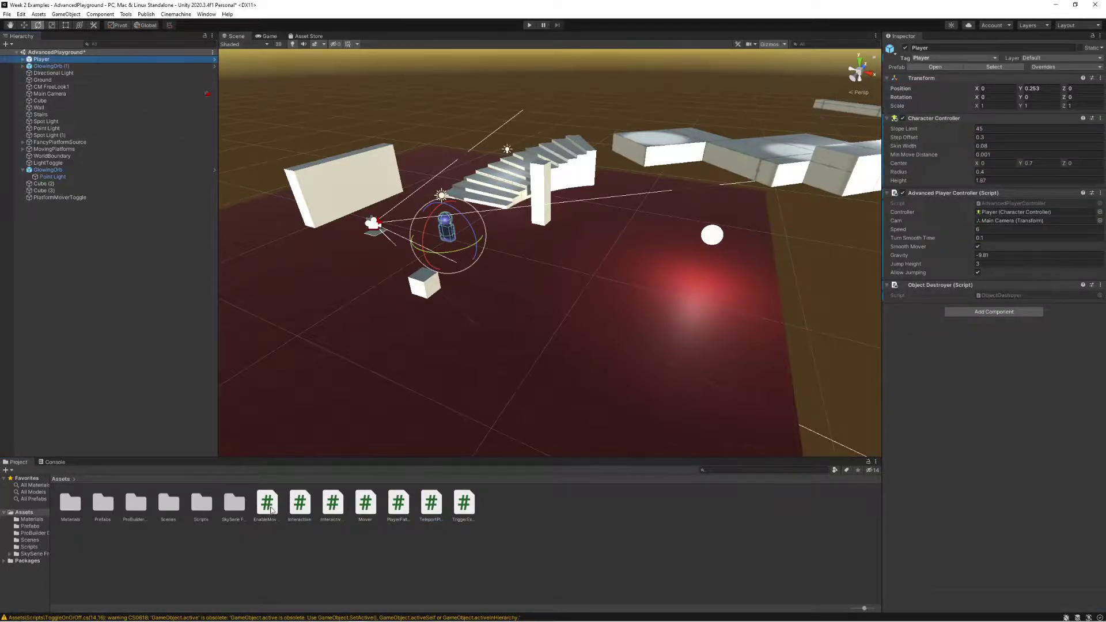
key(alt+Tab)
key(alt+Tab)
drag(398, 504, 978, 412)
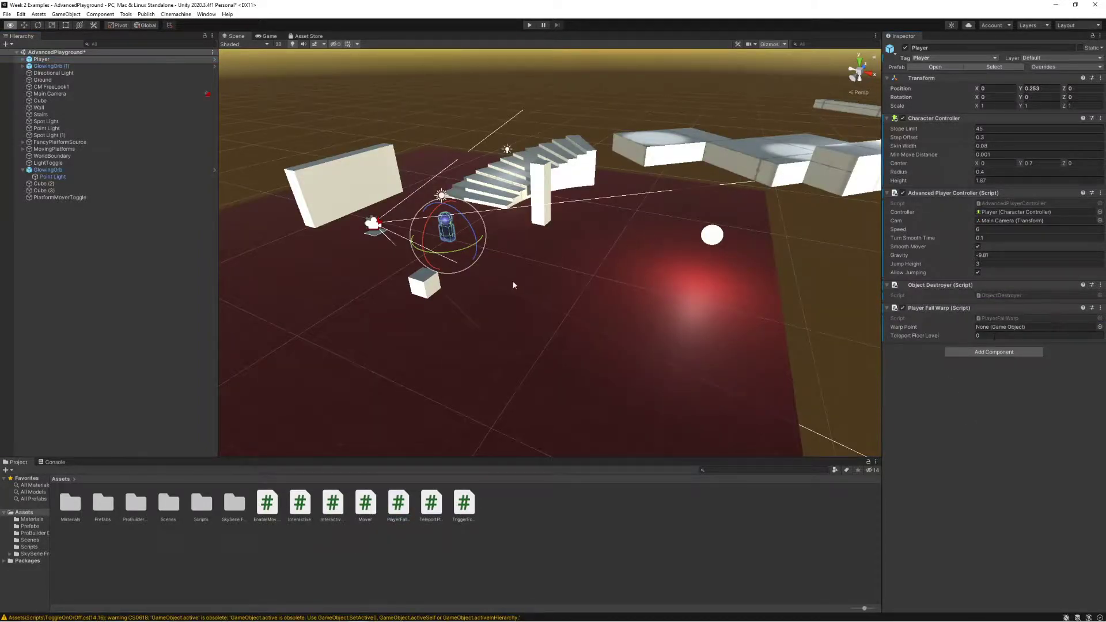
- Move all loose scripts in Assets into the Scripts folder and open that folder
click(483, 545)
click(259, 509)
shift+click(466, 509)
drag(457, 506, 199, 502)
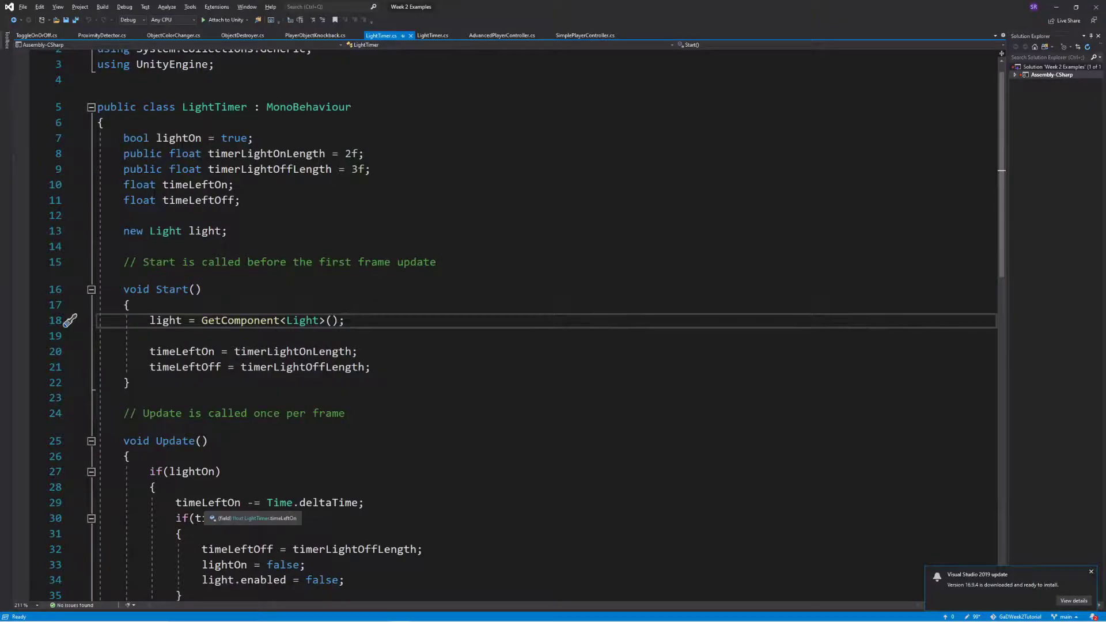
click(208, 440)
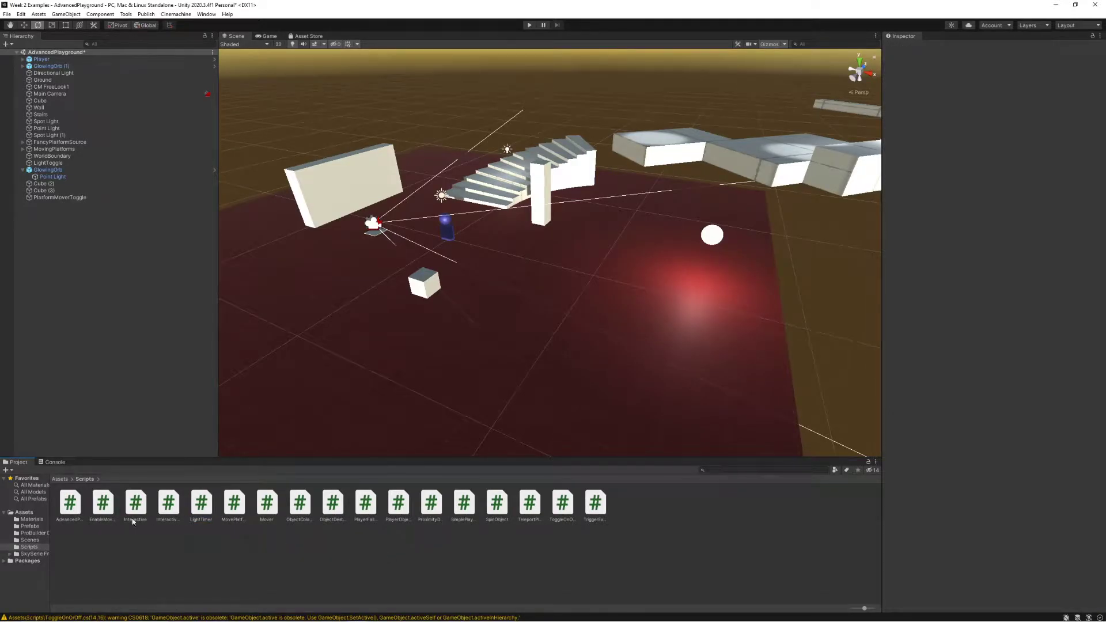
- Open the Player's PlayerFallWarp script in Visual Studio and examine its warpPoint and teleportFloorLevel variables
click(42, 59)
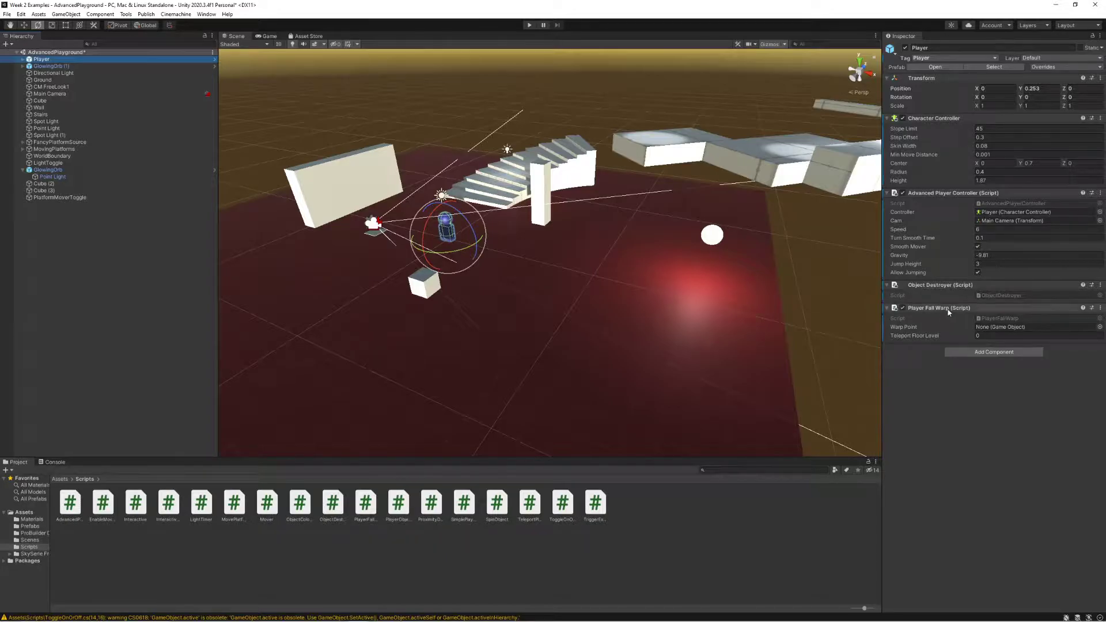
double_click(1005, 320)
click(386, 193)
click(386, 164)
drag(305, 162, 242, 164)
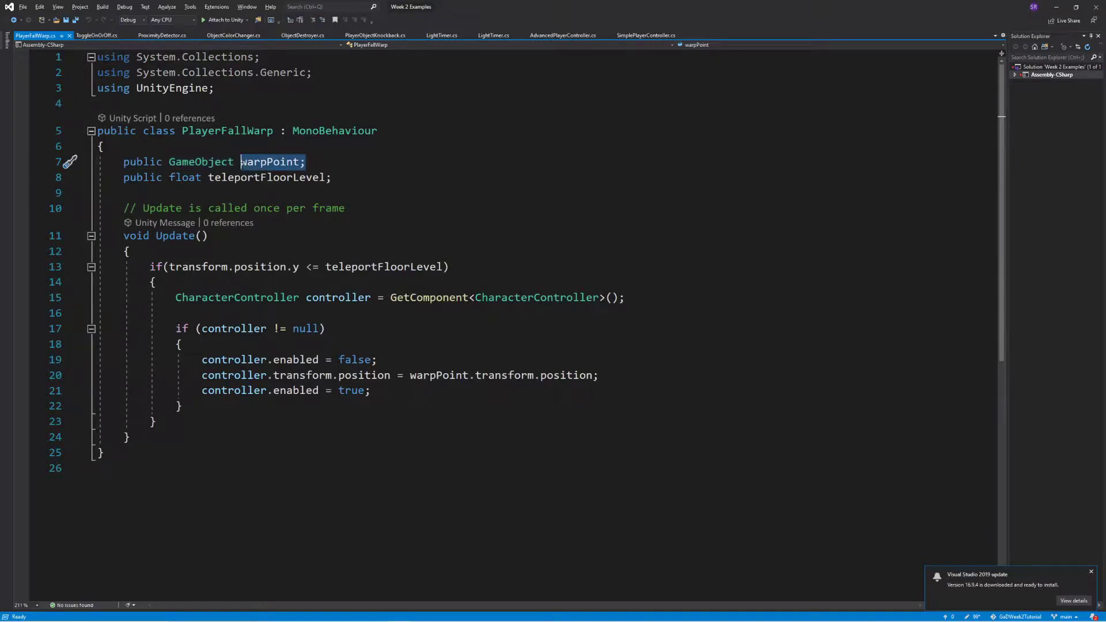
drag(123, 178, 208, 178)
click(344, 179)
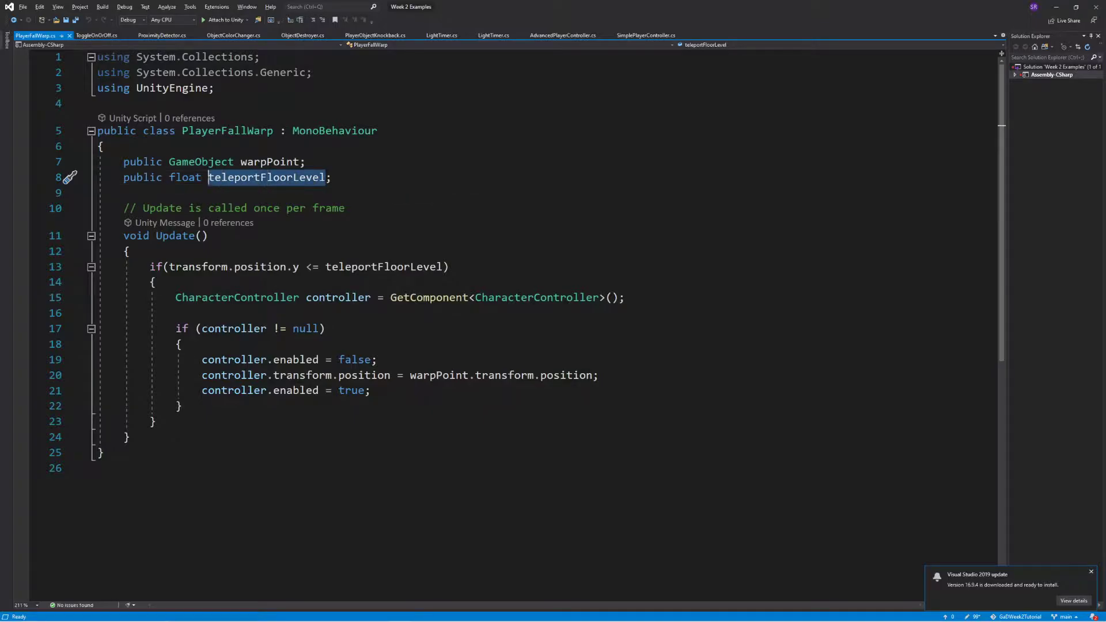
click(359, 178)
key(alt+Tab)
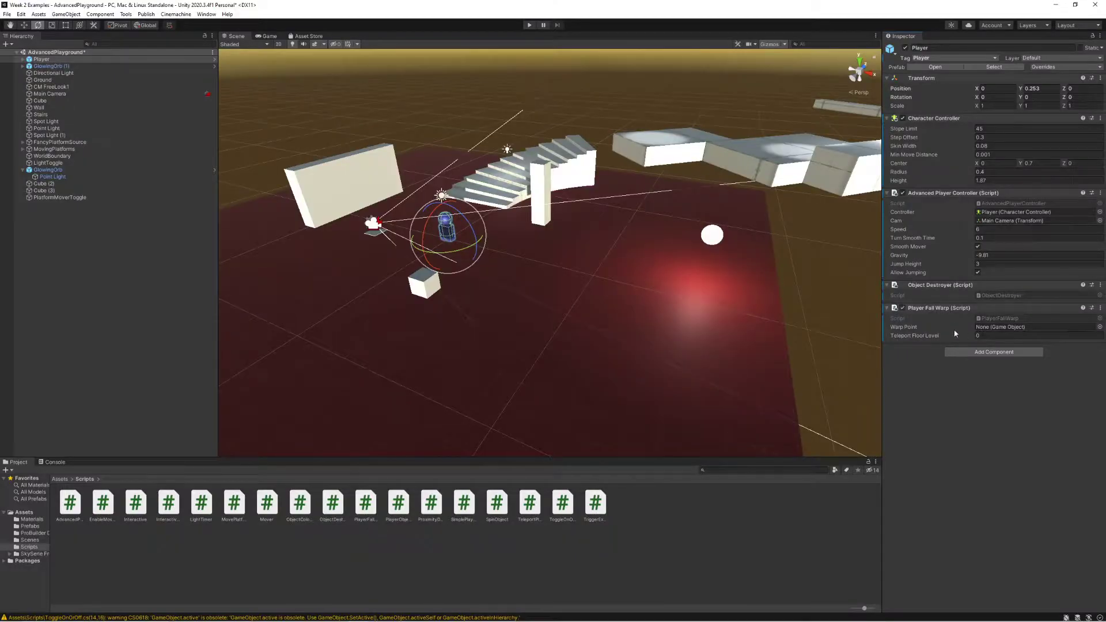
key(alt+Tab)
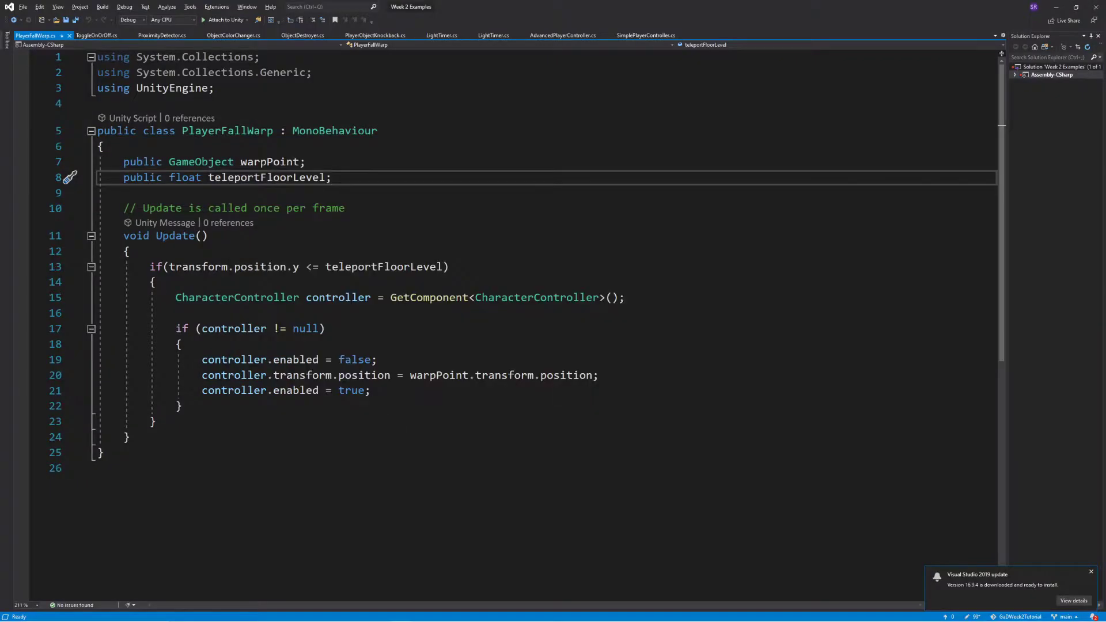
drag(326, 179, 208, 178)
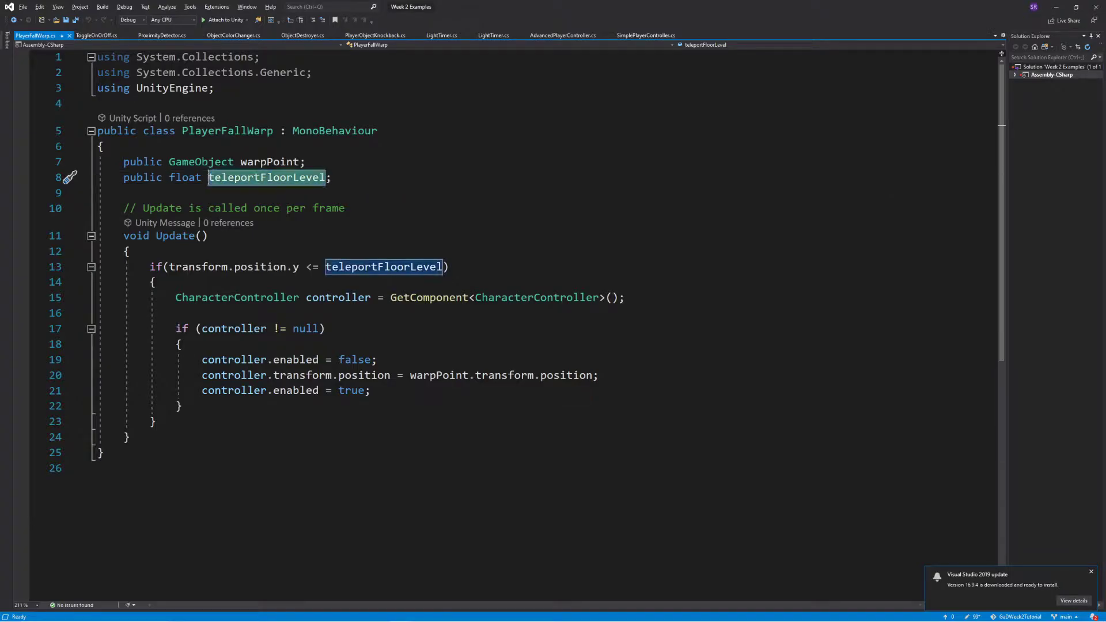
- Switch back to Unity and set the Player Fall Warp component's Teleport Floor Level to -5
key(alt+Tab)
right_drag(548, 284, 400, 239)
right_drag(614, 282, 579, 262)
click(988, 335)
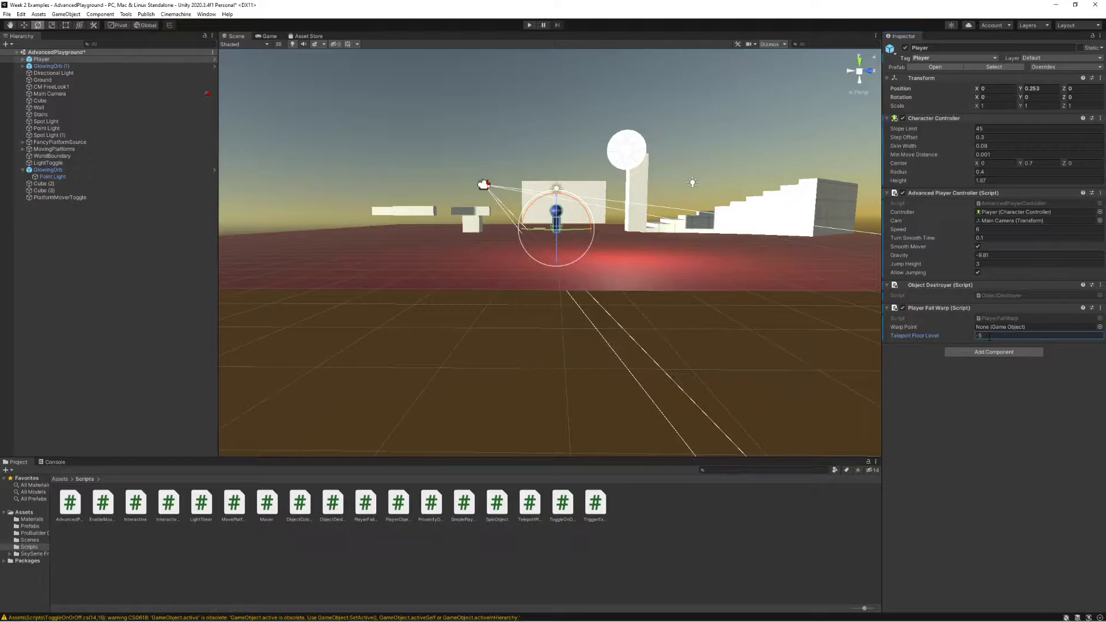
- Try changing the Ground plane's Y position, and undo the change
key(e)
right_drag(573, 317, 576, 342)
key(q)
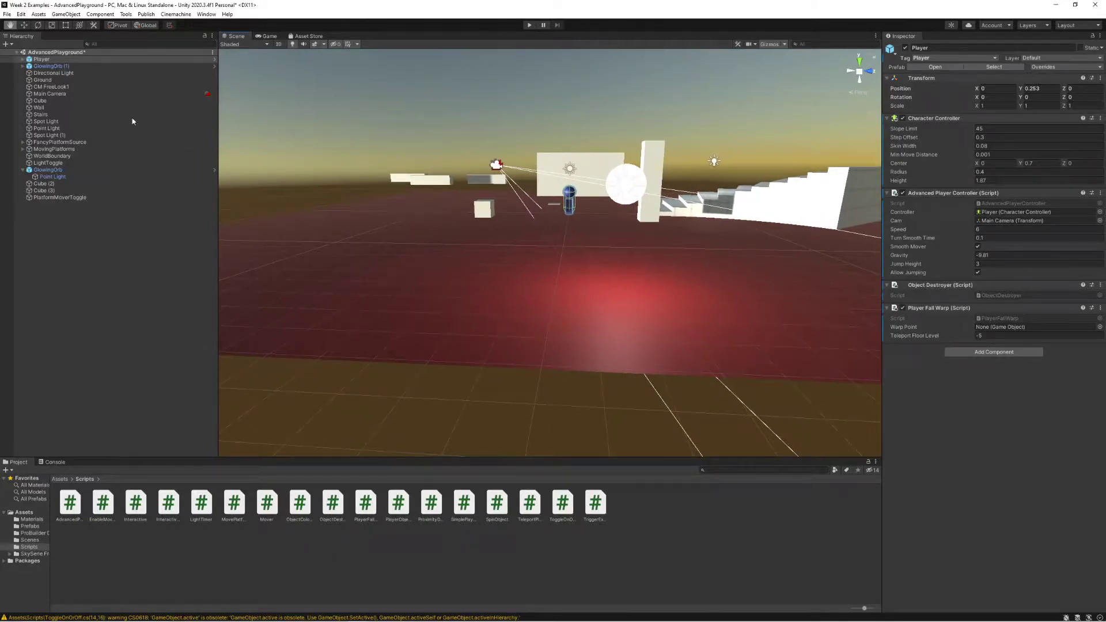
right_drag(567, 213, 645, 284)
key(a)
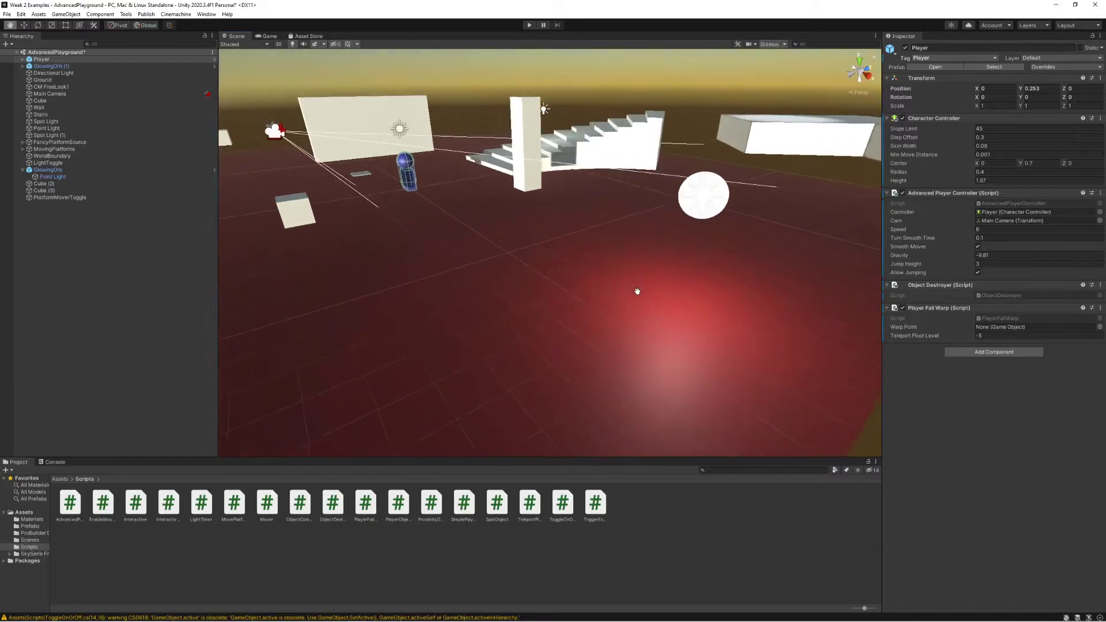
right_drag(531, 271, 372, 216)
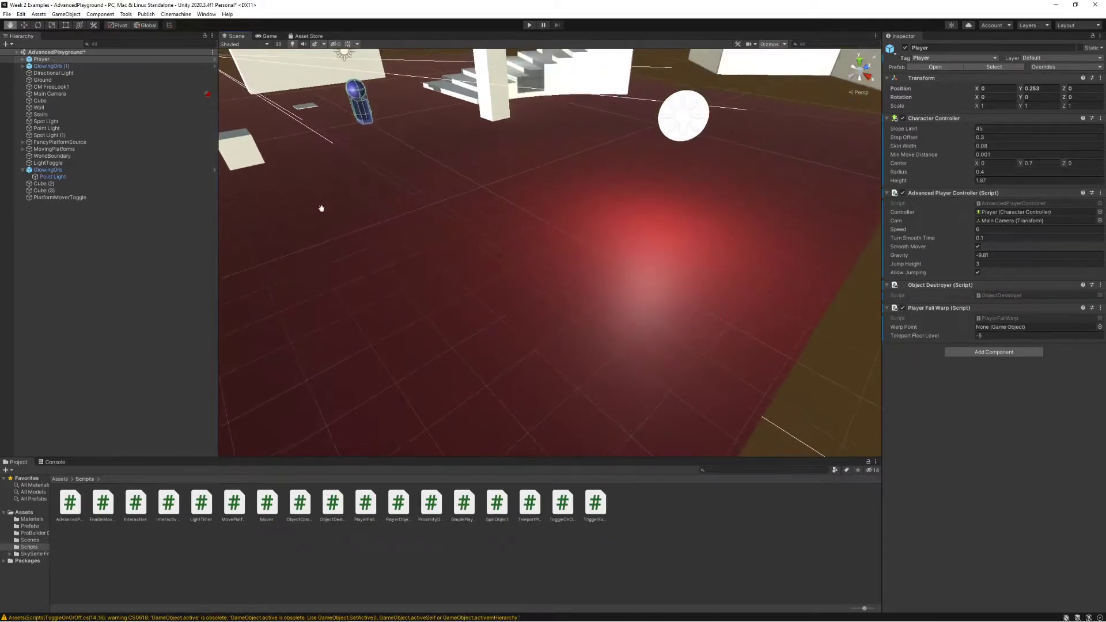
click(71, 79)
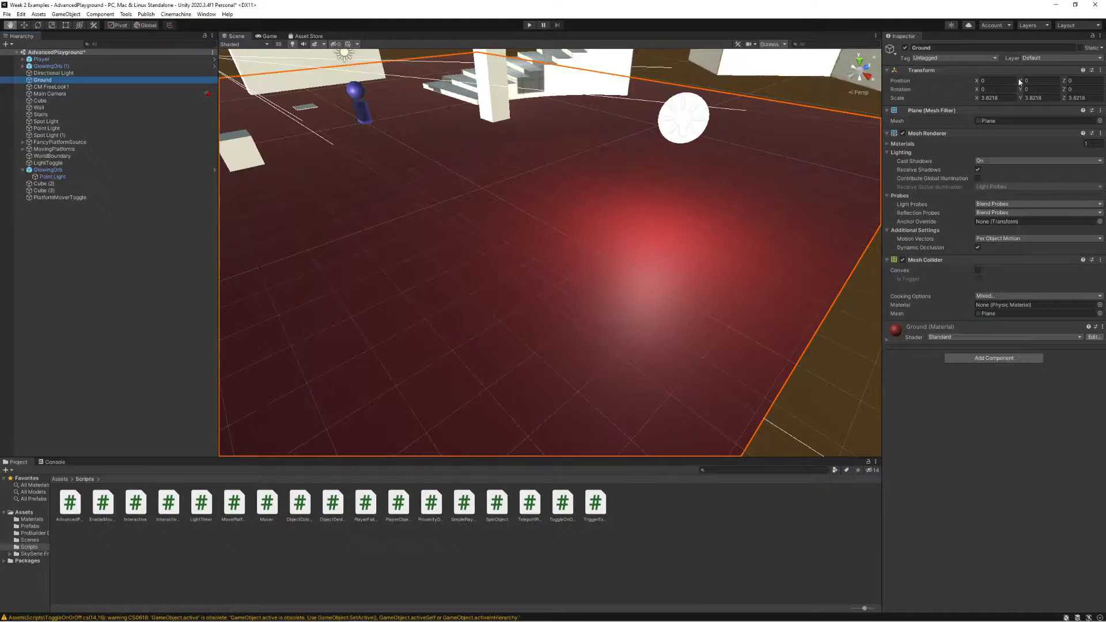
mouse_move(1020, 82)
mouse_down()
mouse_move(982, 82)
mouse_move(1027, 85)
mouse_up()
key(ctrl+z)
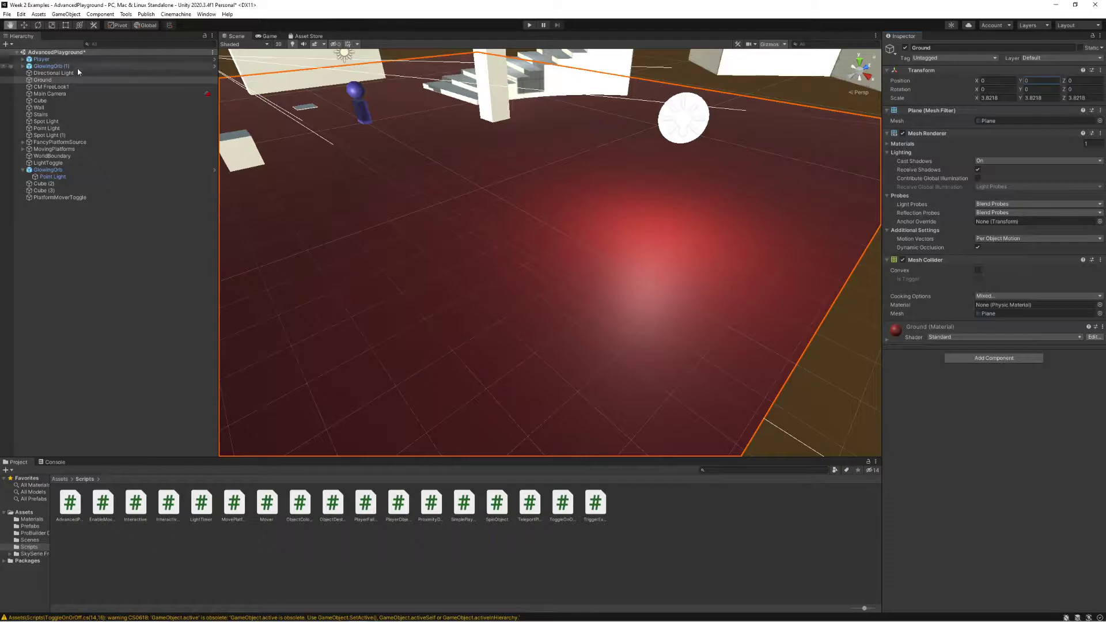
- Reselect the Player and examine the floor-level condition, controller lookup and warp position assignment in PlayerFallWarp's Update method
click(75, 59)
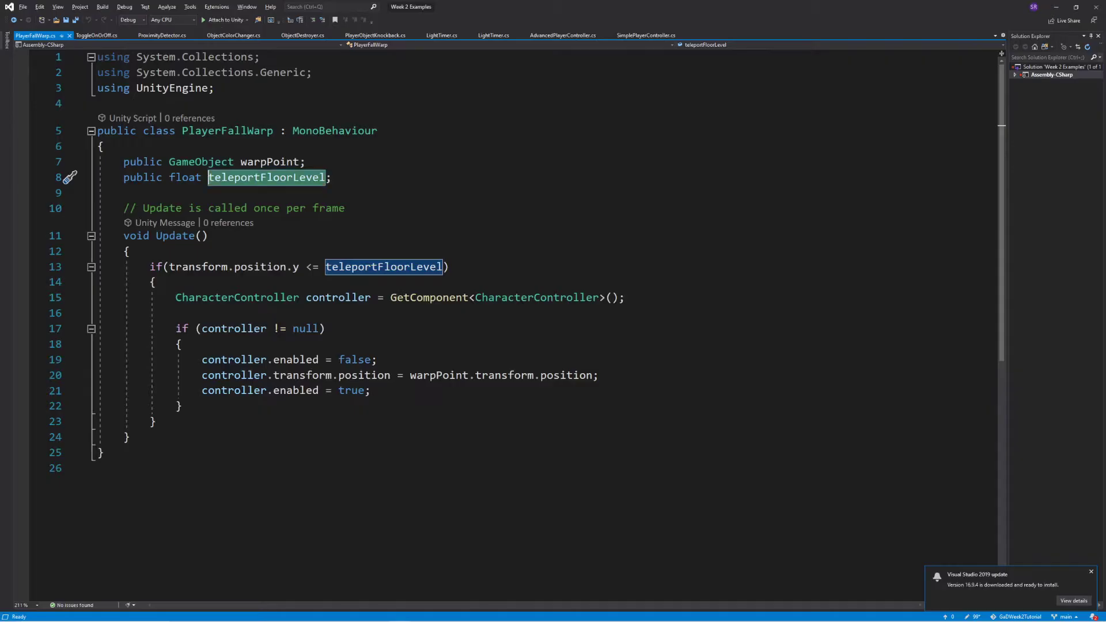
click(153, 283)
click(131, 251)
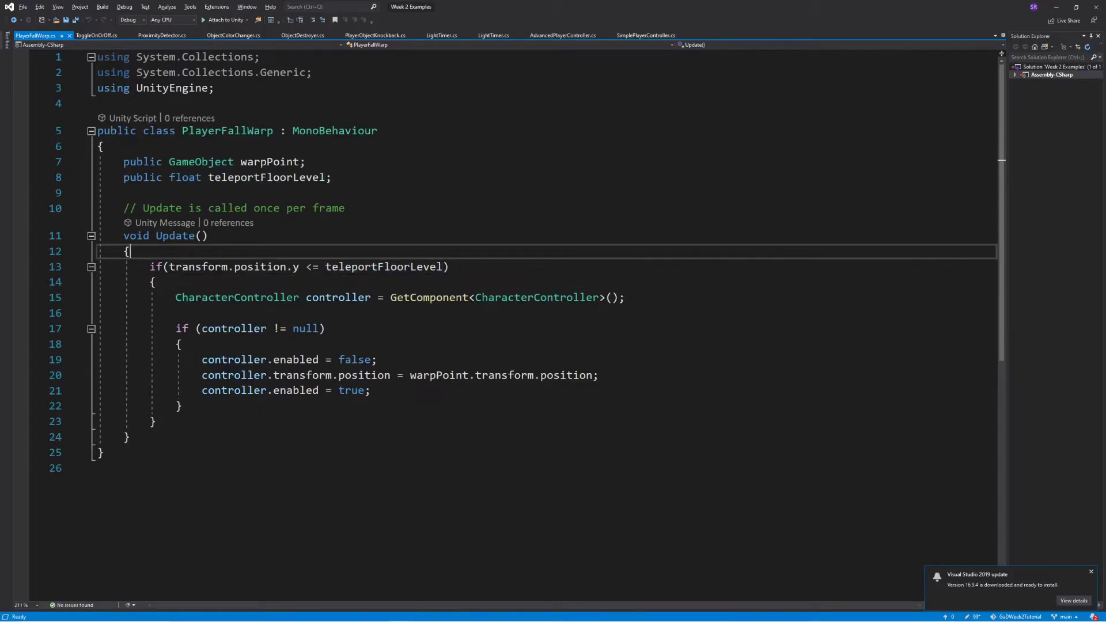
drag(299, 266, 169, 267)
drag(305, 267, 443, 267)
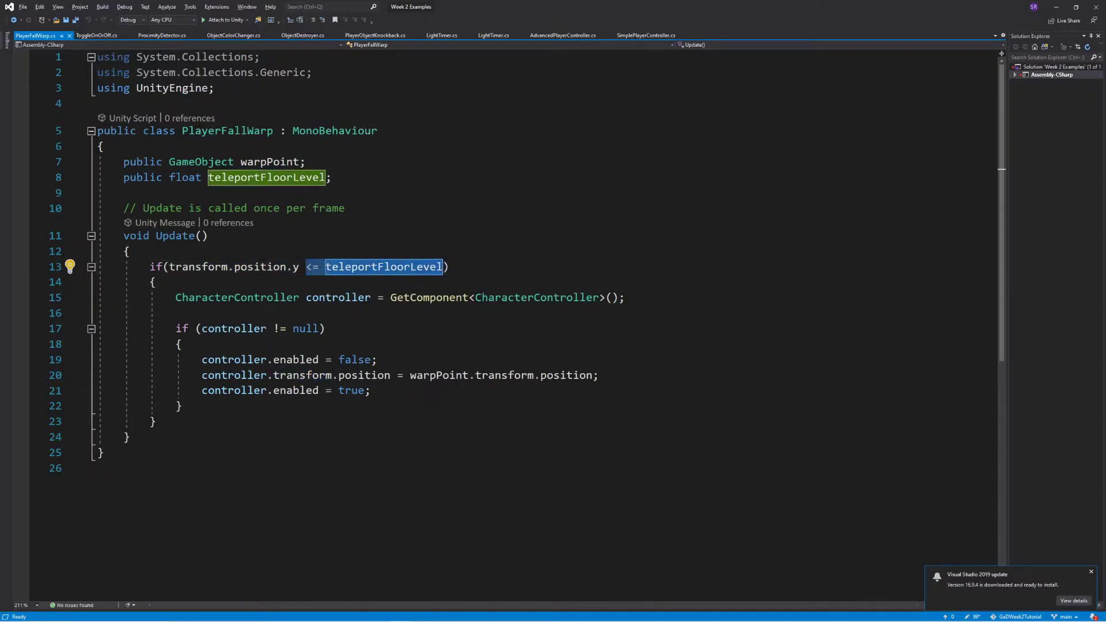
drag(626, 297, 175, 297)
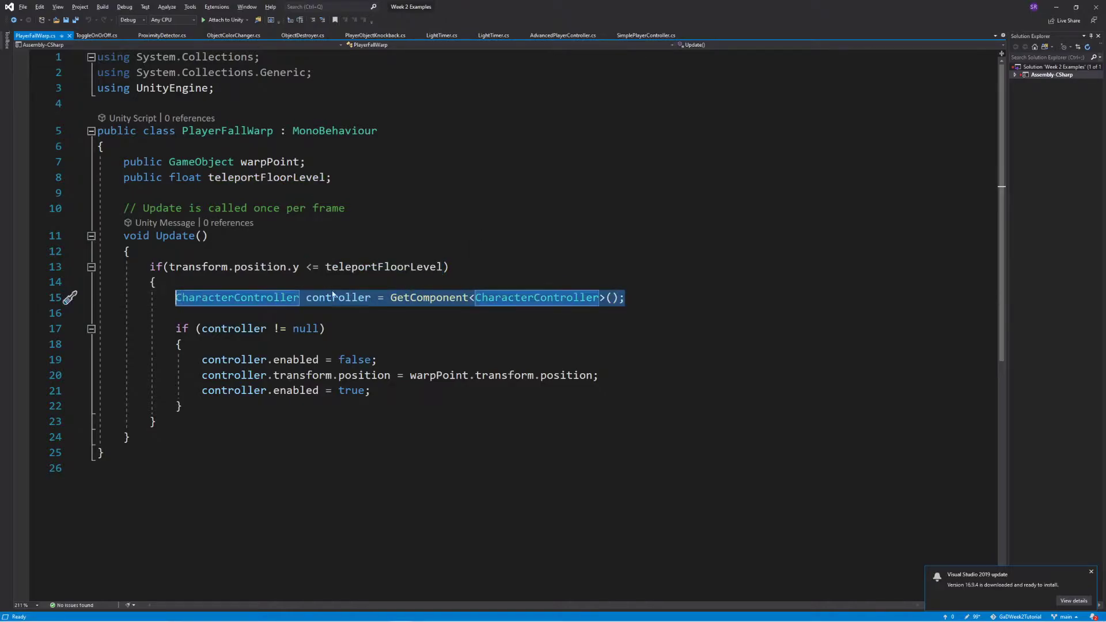
click(354, 359)
drag(599, 375, 70, 375)
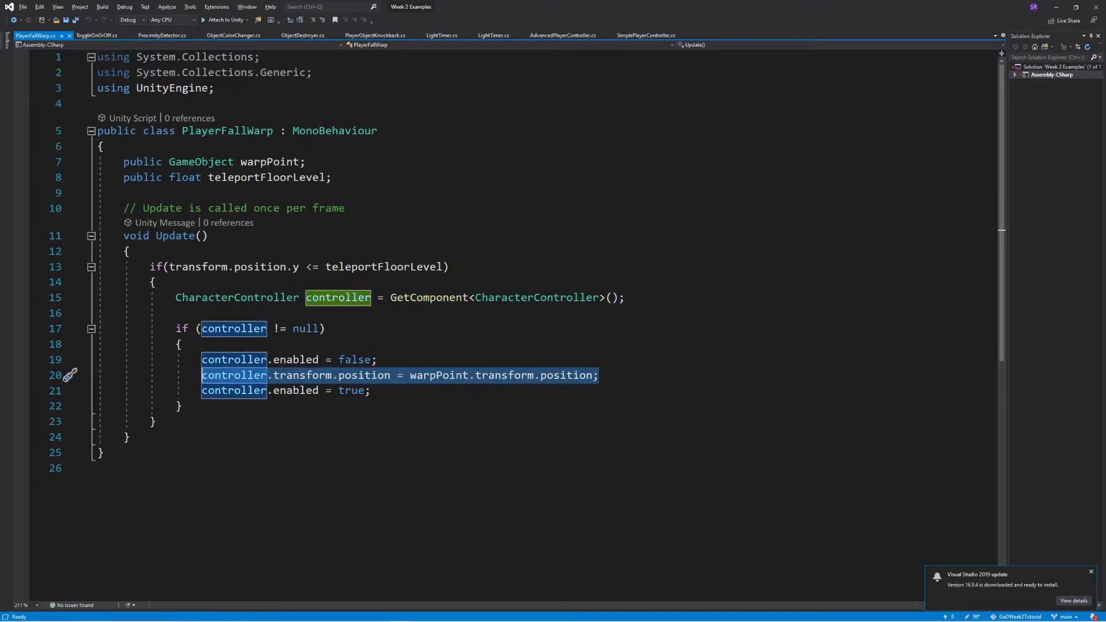
- Review how PlayerFallWarp disables, repositions and re-enables the CharacterController, and return to Unity
click(175, 297)
drag(176, 297, 300, 297)
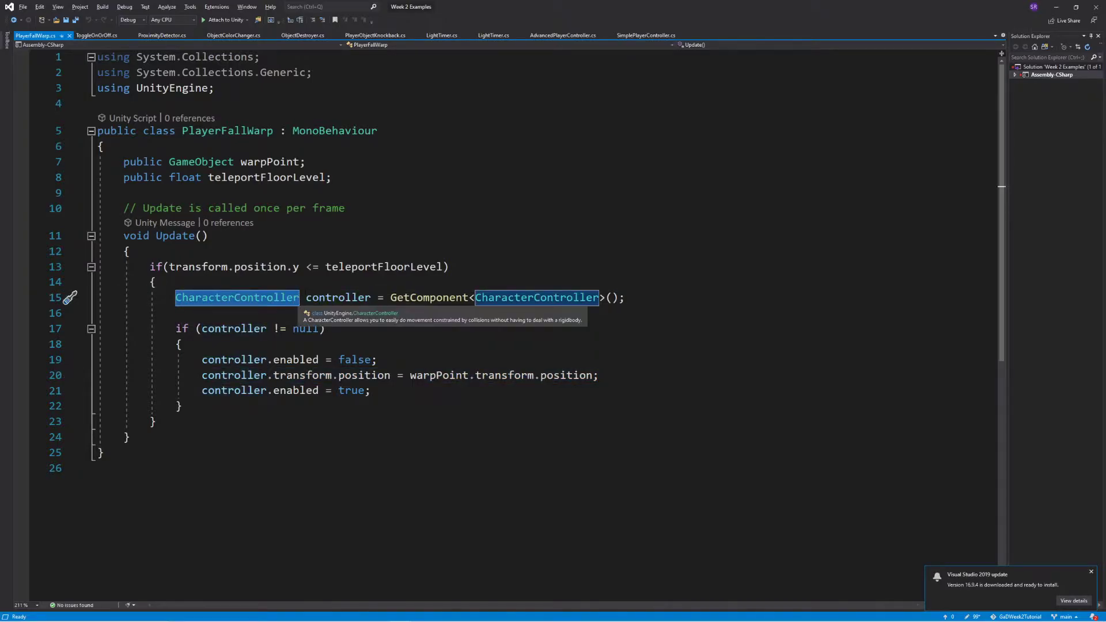
drag(391, 375, 202, 375)
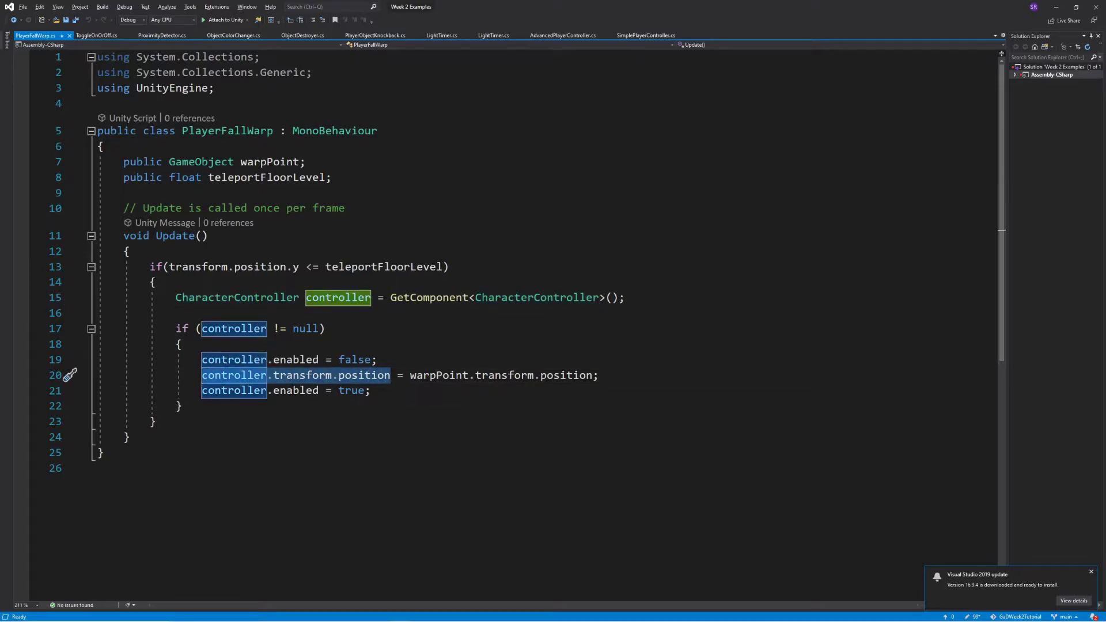
drag(378, 359, 201, 359)
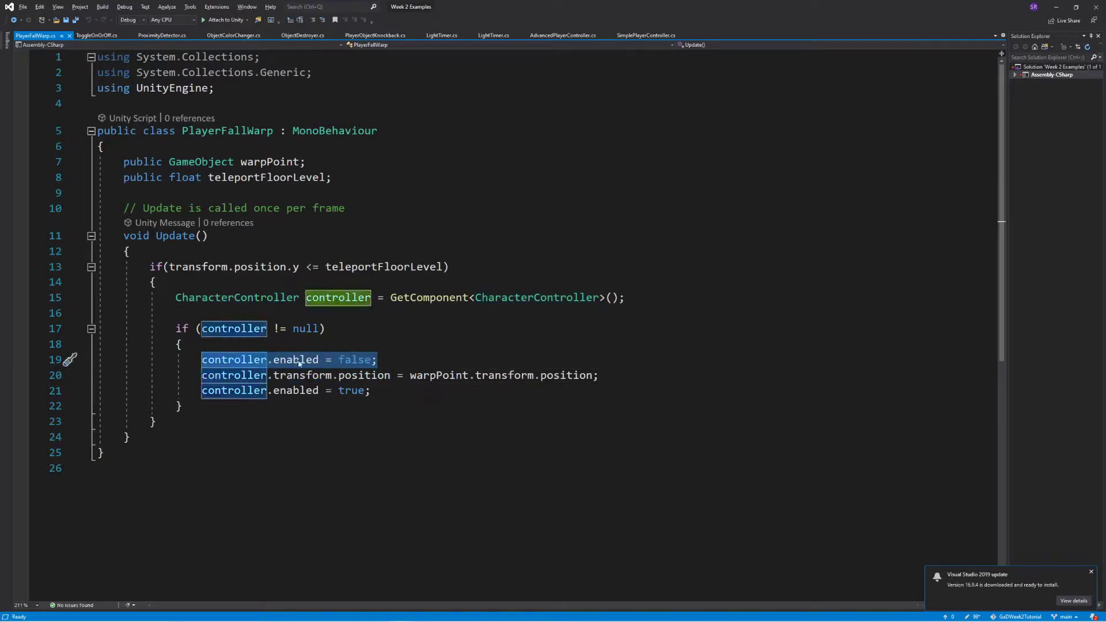
key(Down)
drag(371, 391, 202, 391)
click(183, 344)
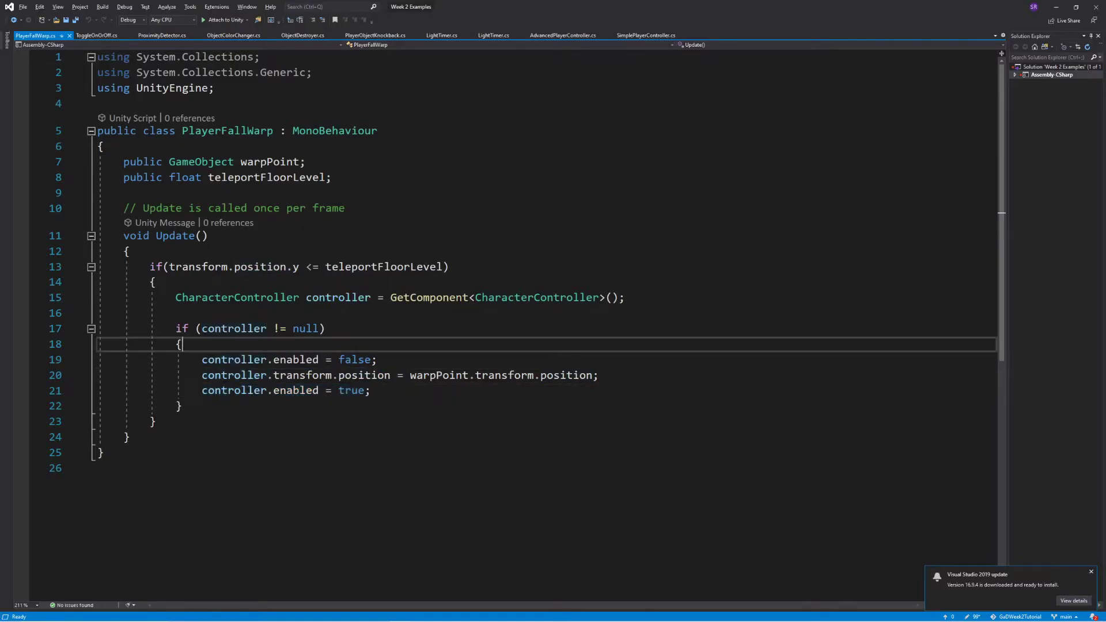
click(104, 453)
drag(403, 375, 202, 359)
click(314, 390)
click(1055, 7)
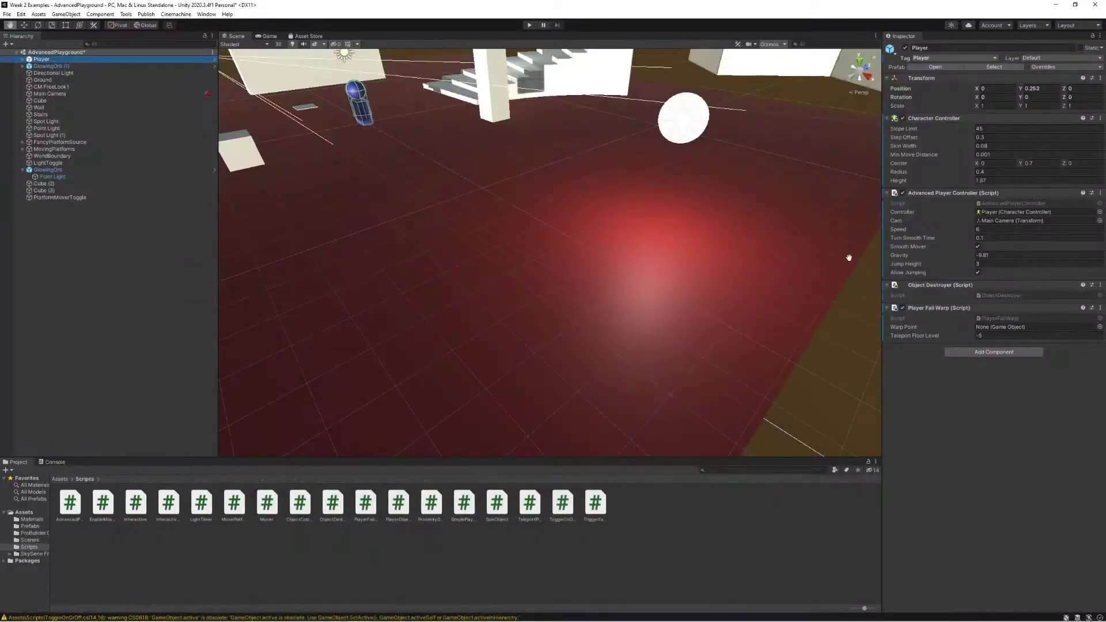
- Move the Player along the Z axis to -17.2, near the edge of the ground
click(1007, 327)
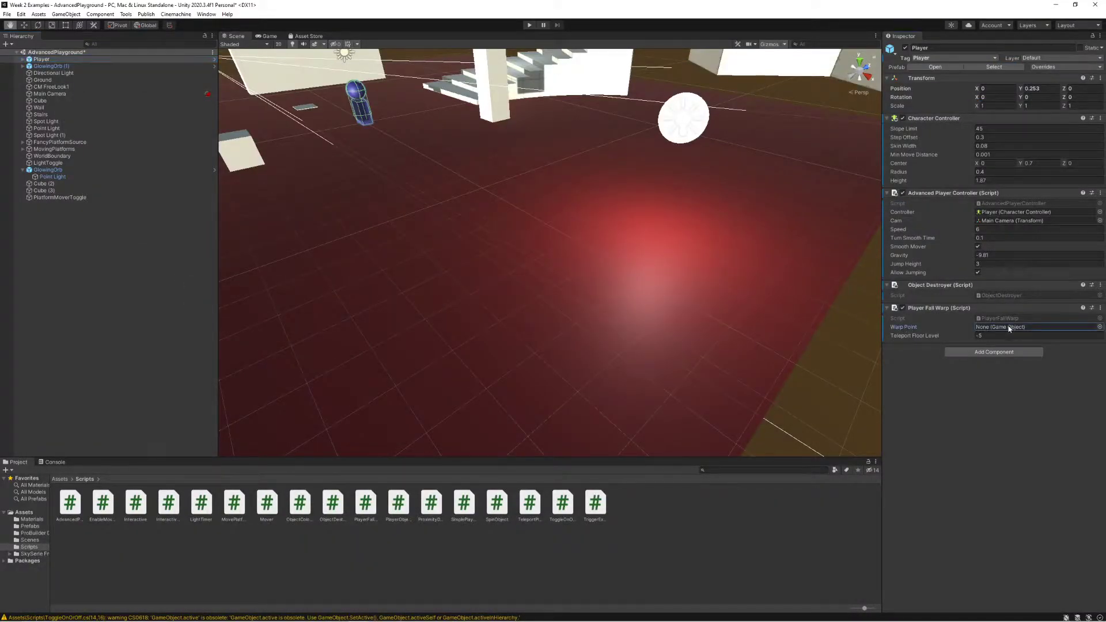
right_drag(586, 304, 553, 261)
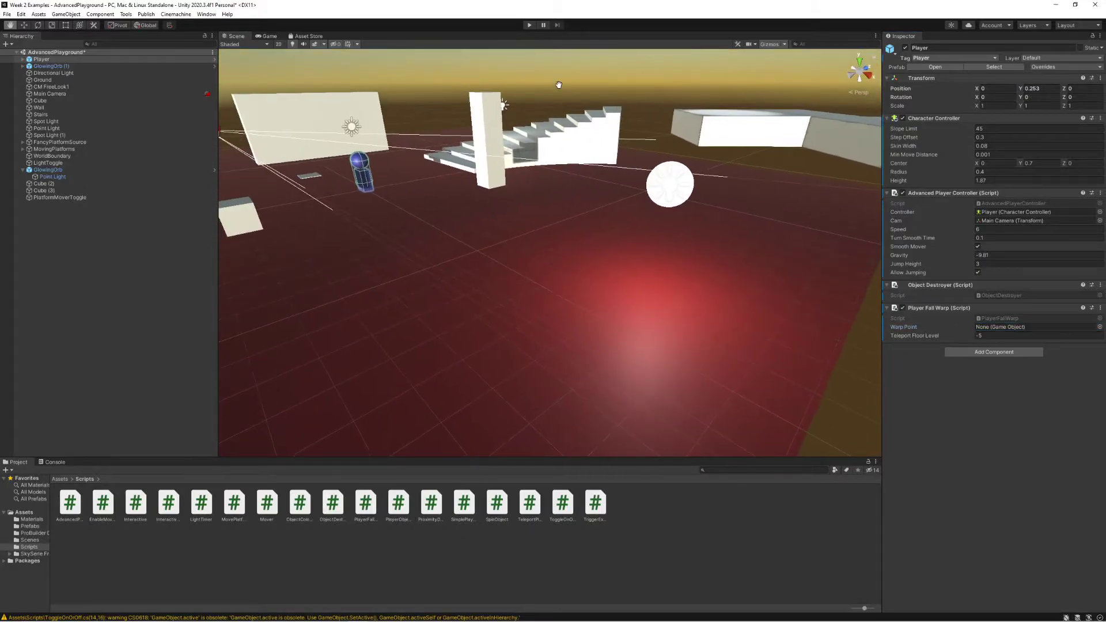
right_drag(454, 221, 541, 238)
click(54, 60)
key(w)
drag(624, 236, 422, 262)
right_drag(422, 262, 519, 276)
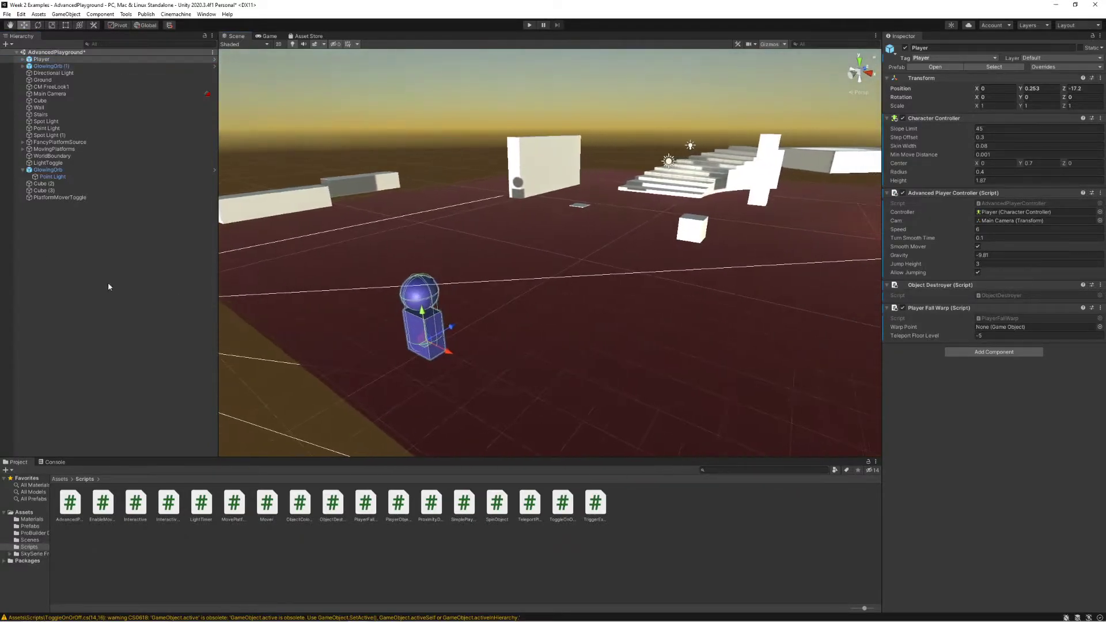
- Create an empty game object in the scene and name it WarpPoint
click(142, 293)
right_click(74, 239)
click(116, 340)
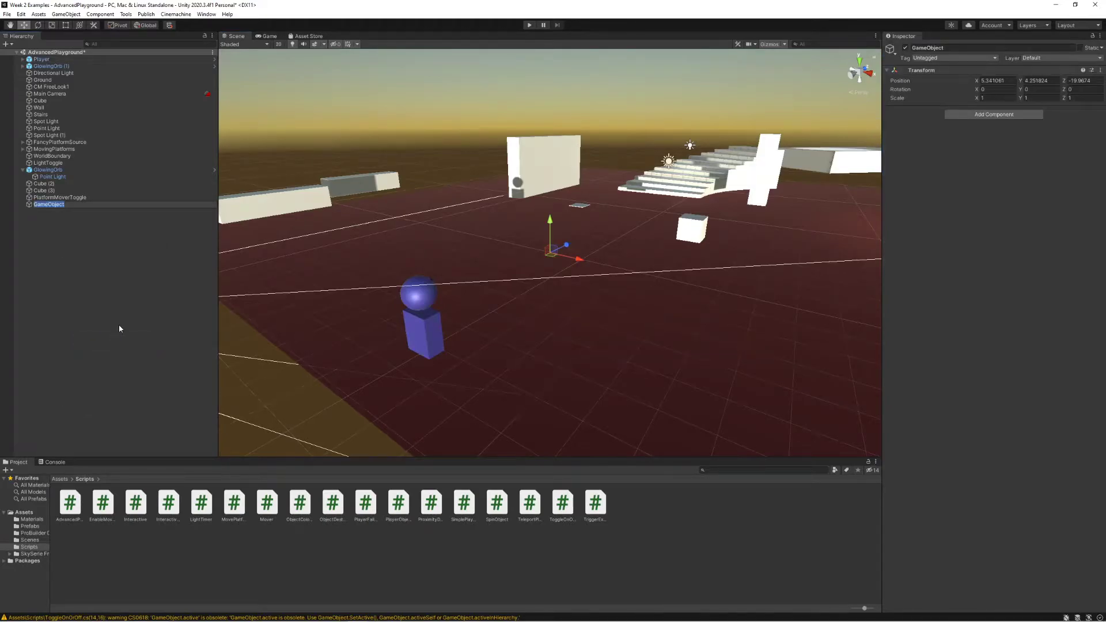
text(WarpPoint)
key(Return)
key(ctrl+shift+a)
- Rename the WarpPoint object as StartingPoint
click(52, 205)
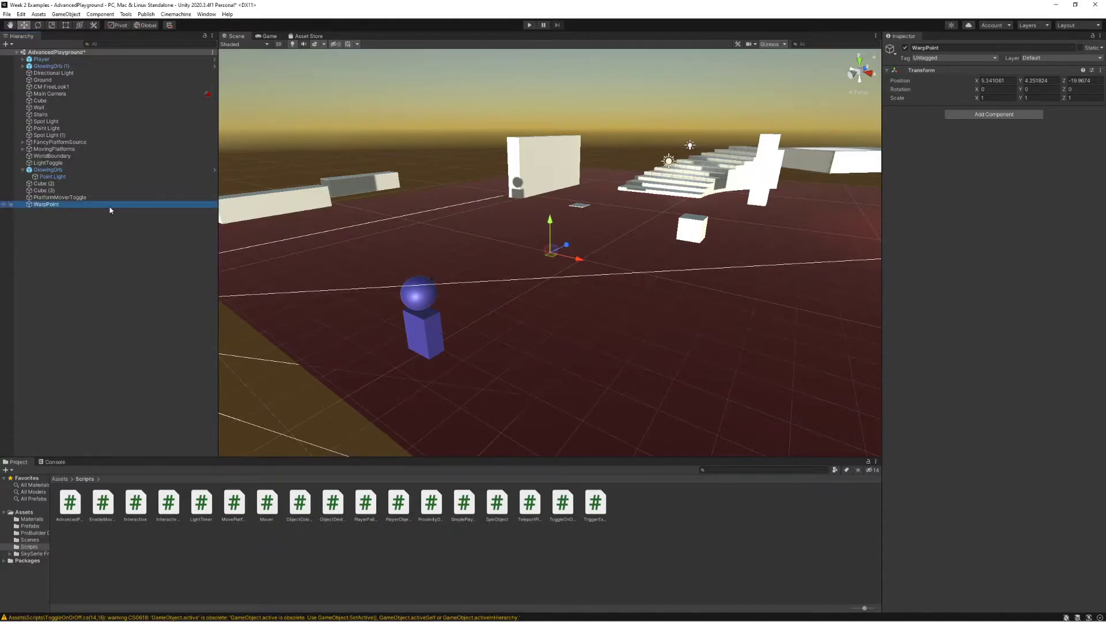
key(F2)
text(StaitingPoint)
key(Return)
click(67, 210)
- Copy the Player's Transform values and paste them onto StartingPoint
click(41, 59)
click(68, 205)
click(58, 59)
right_click(902, 89)
click(939, 119)
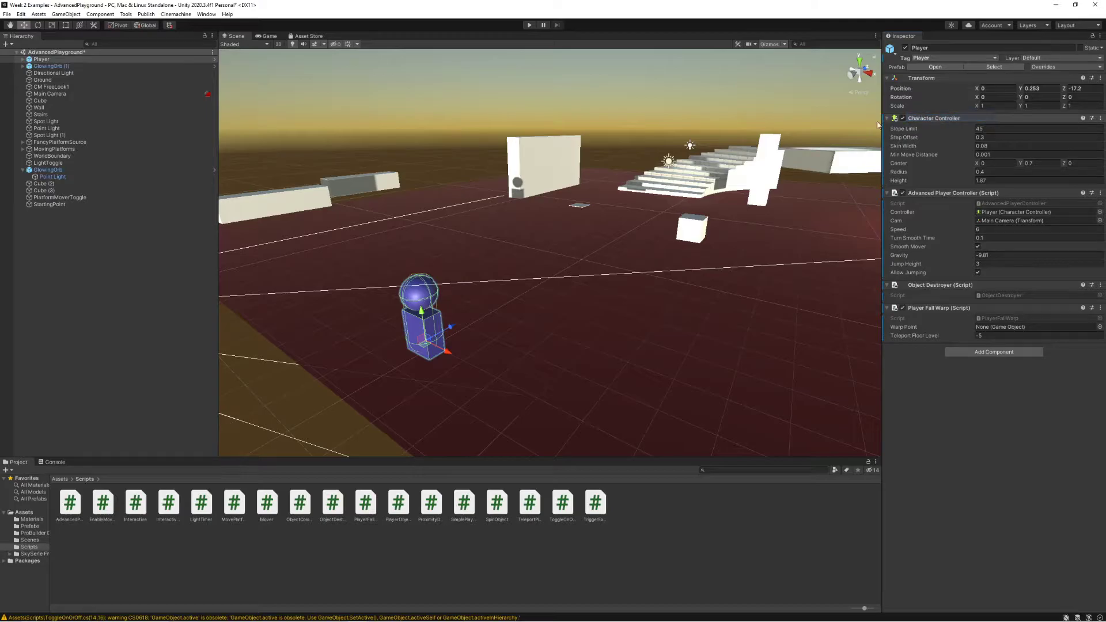
click(49, 205)
right_click(909, 81)
click(916, 95)
- Assign StartingPoint as the Warp Point of the Player's Player Fall Warp script
right_drag(599, 283, 259, 258)
key(d)
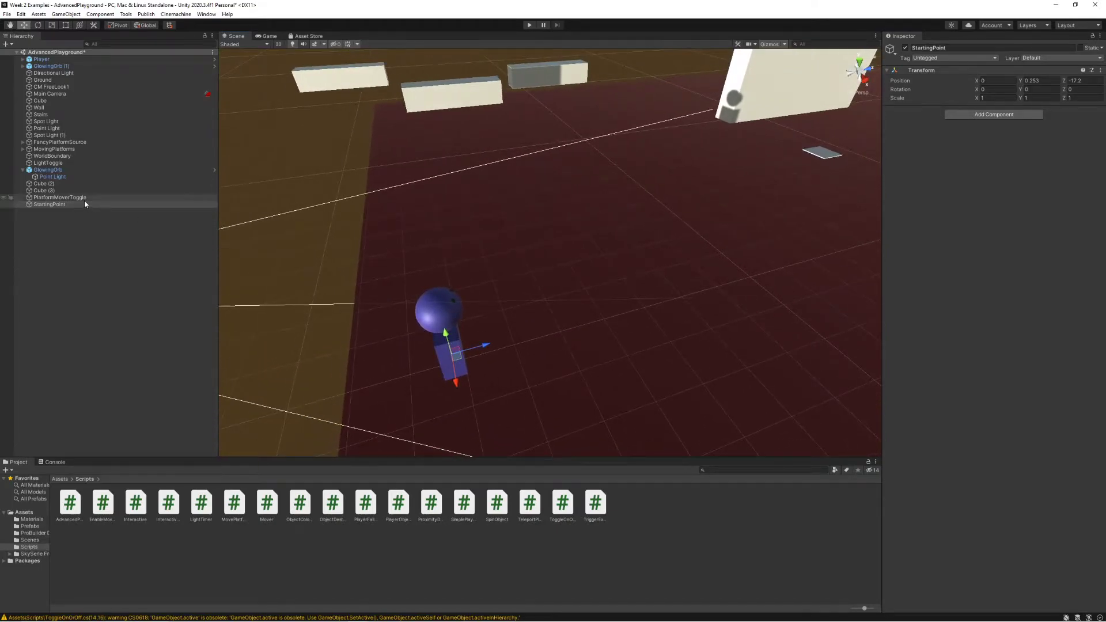
click(41, 59)
mouse_move(634, 270)
right_down()
mouse_move(676, 282)
mouse_move(645, 288)
right_up()
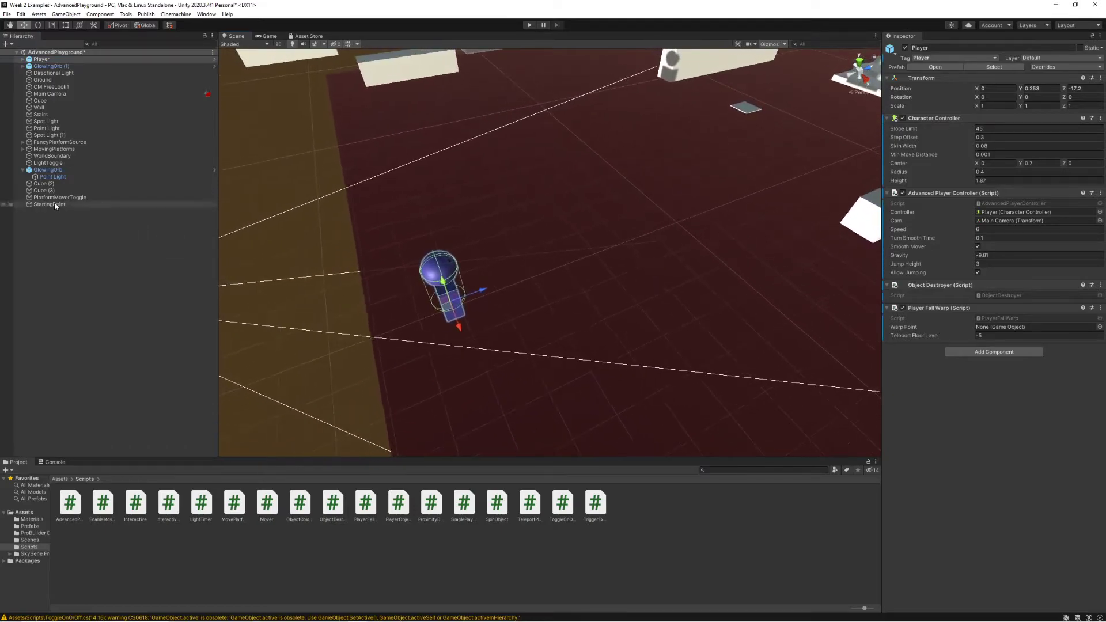
drag(943, 296, 1003, 324)
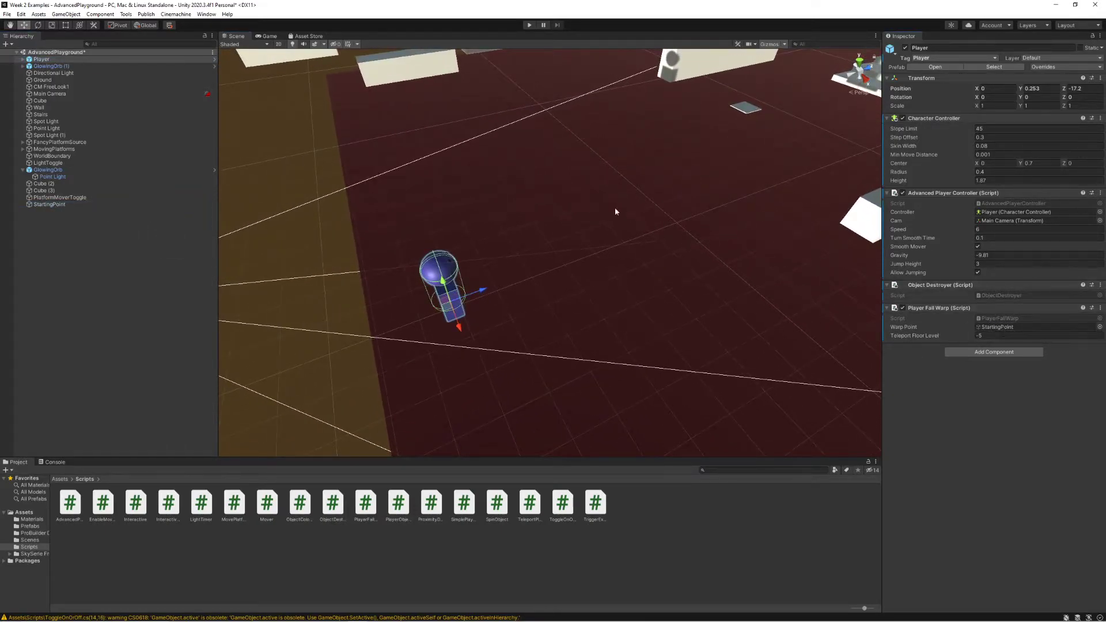
- Playtest the fall warp by walking the player off the edge of the ground, and stop play mode
click(529, 24)
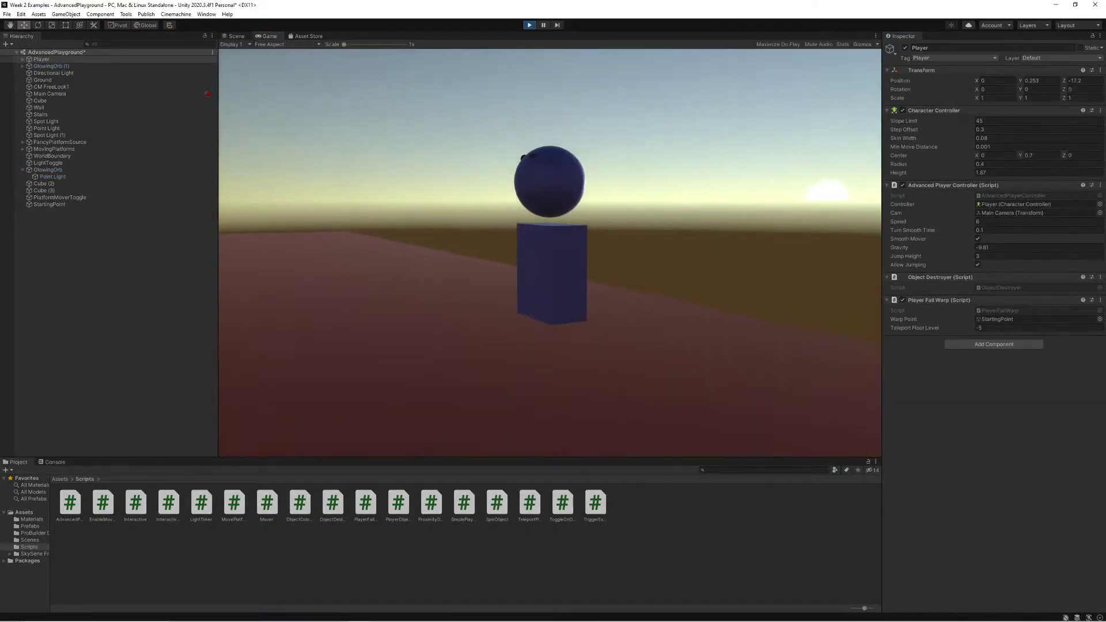
key(s)
key(s)
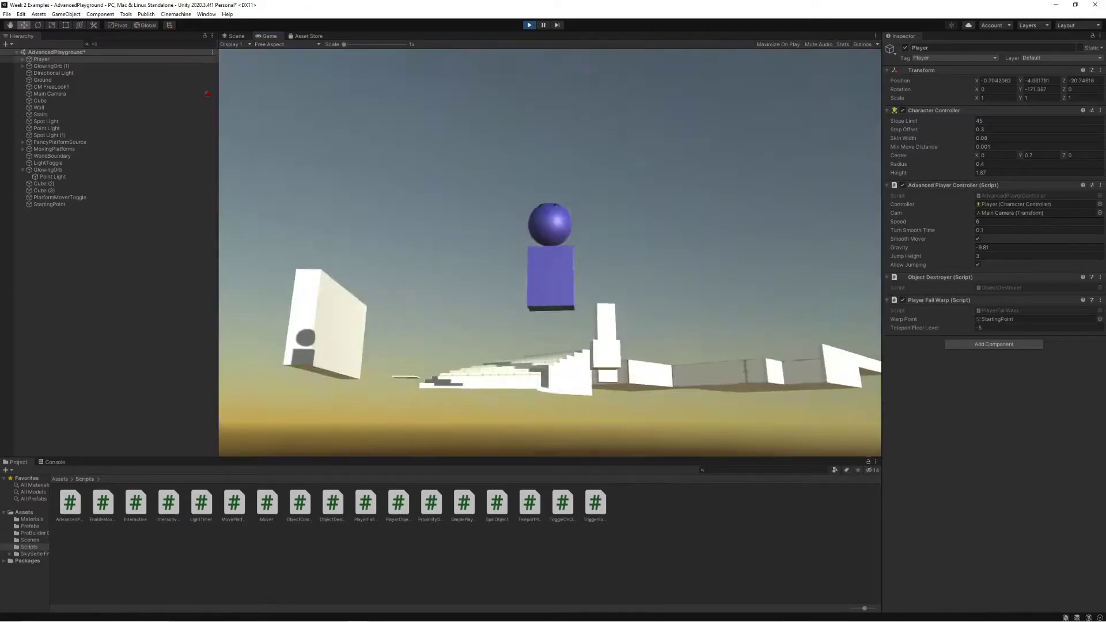
key(s)
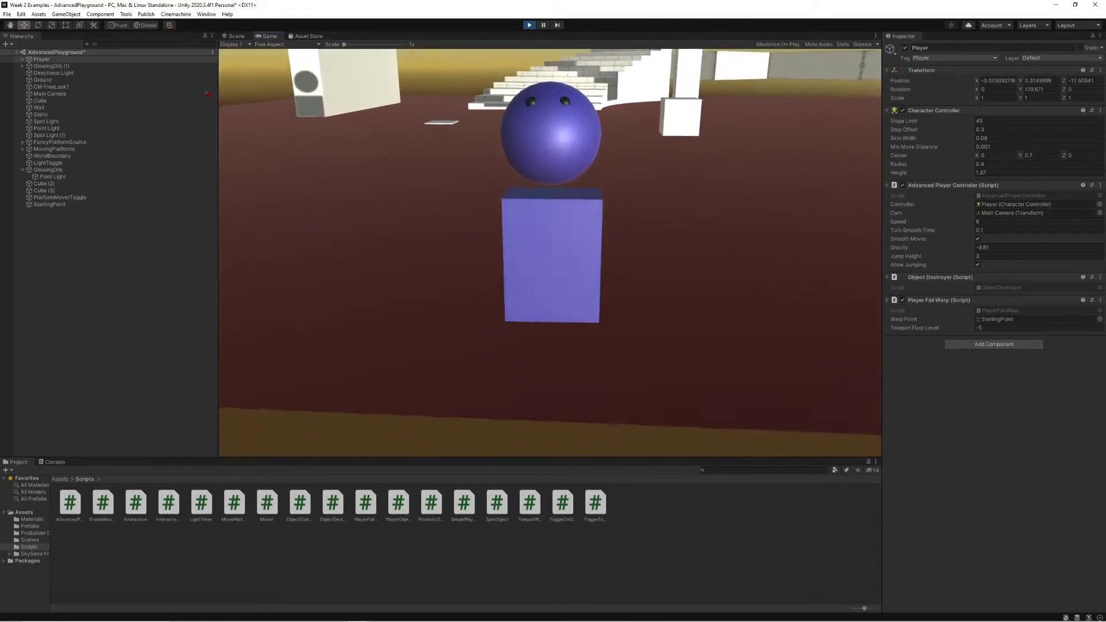
key(a)
key(d)
key(a)
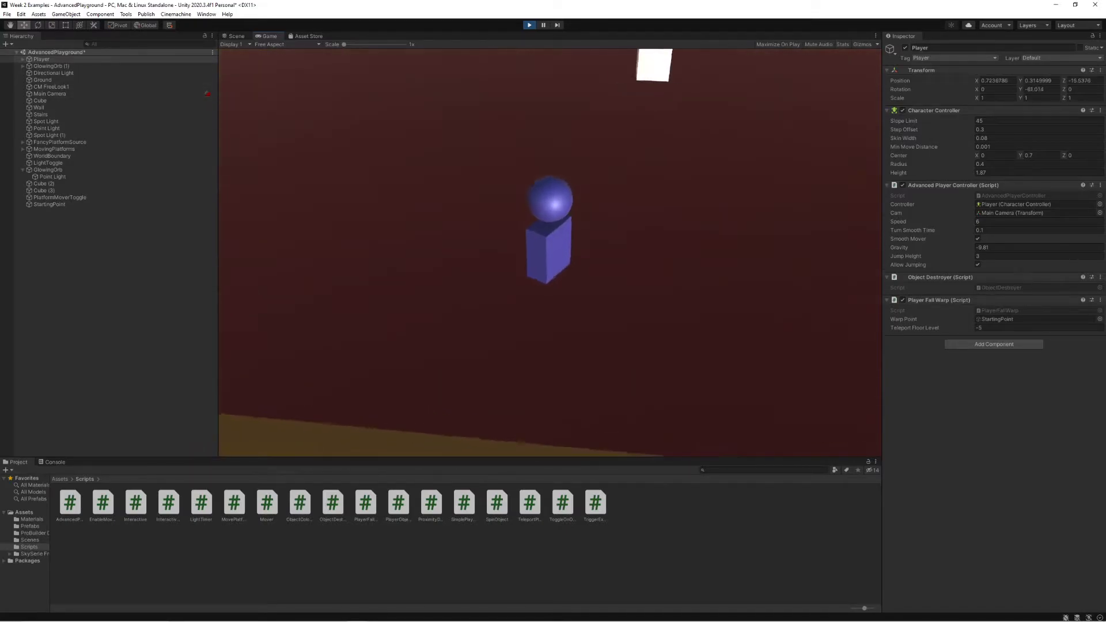
key(s)
click(528, 25)
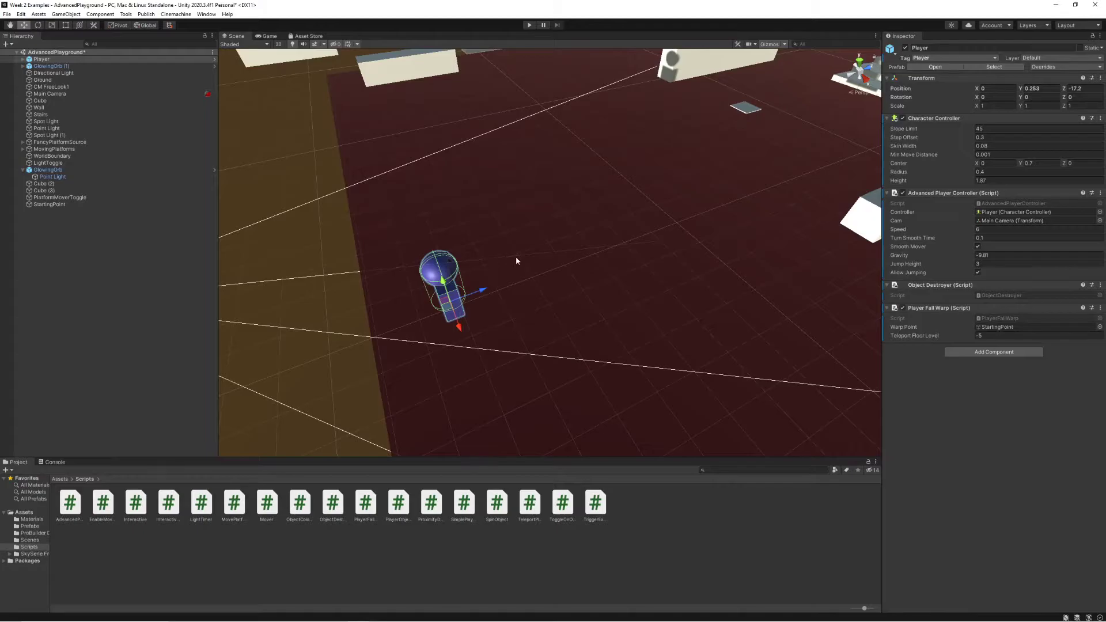
- Switch to Visual Studio, review the PlayerFallWarp code again, and return to Unity
key(alt+Tab)
click(395, 252)
click(365, 267)
click(313, 268)
drag(150, 267, 450, 267)
click(451, 267)
drag(150, 267, 450, 267)
click(455, 267)
key(alt+Tab)
- Duplicate the flat trigger plate Cube (3) and place the copy near the white cube at about X 3.86, Z -8.06
right_drag(406, 282, 605, 192)
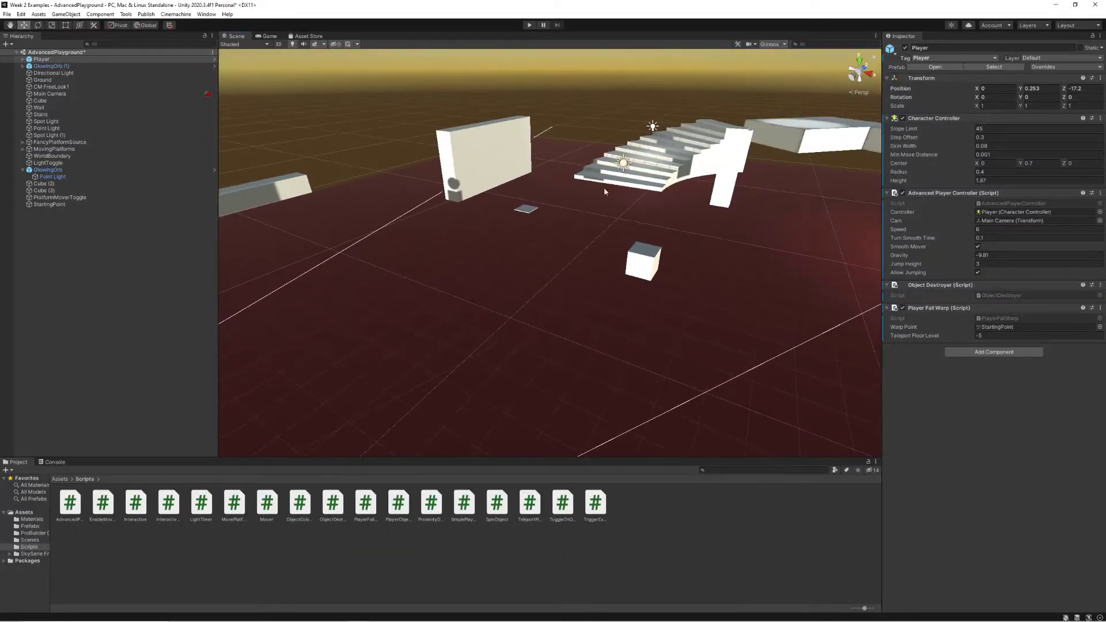
click(521, 210)
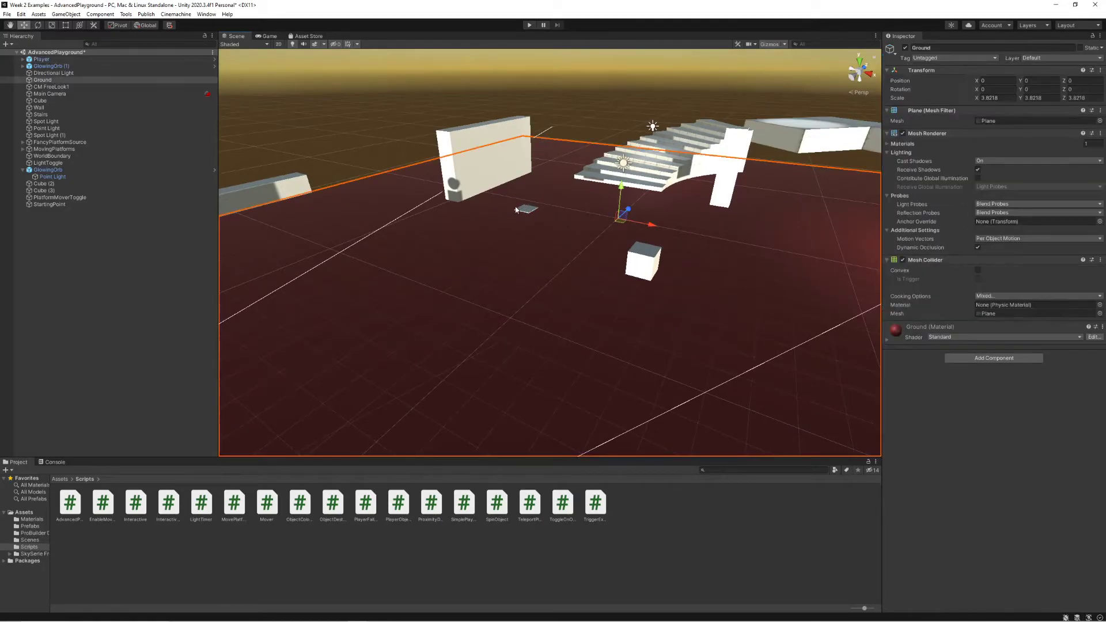
click(528, 212)
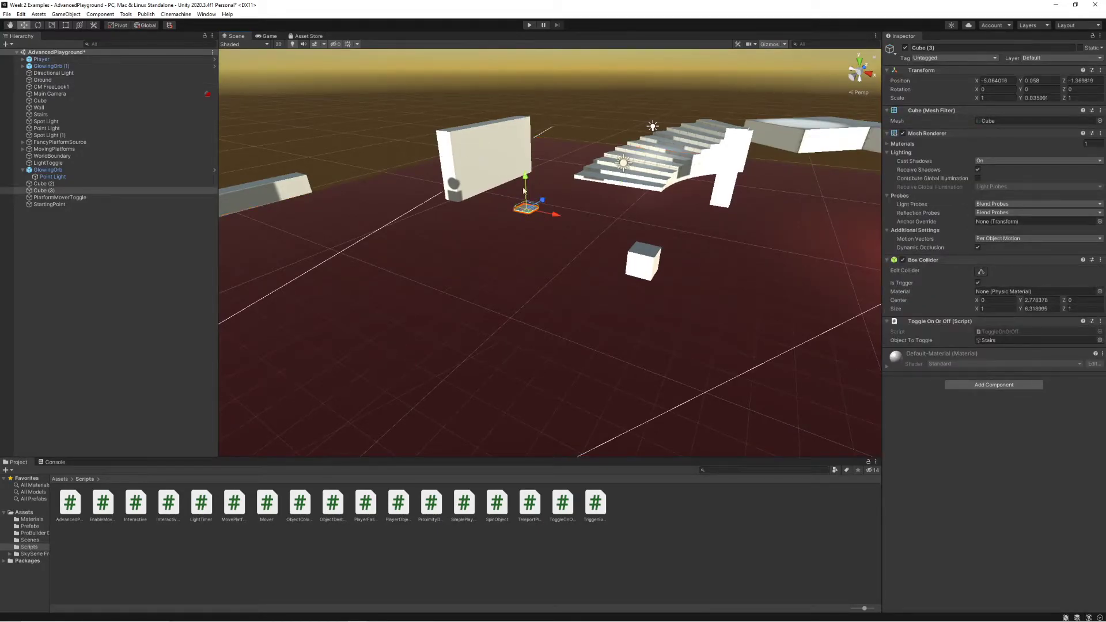
right_drag(597, 222, 447, 287)
right_drag(507, 313, 681, 247)
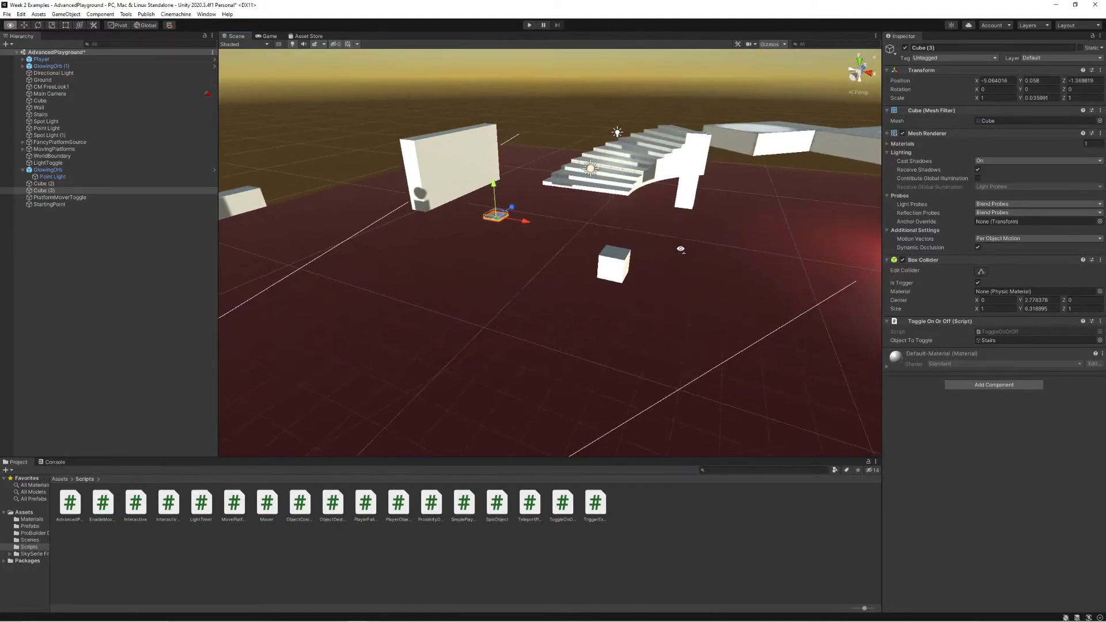
click(533, 95)
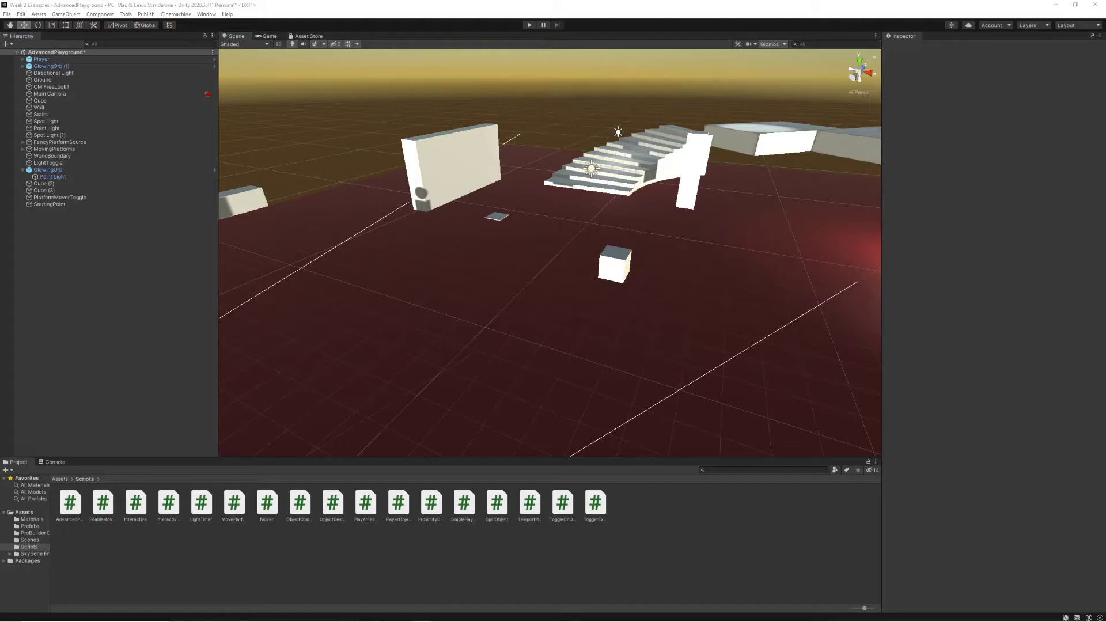
click(497, 218)
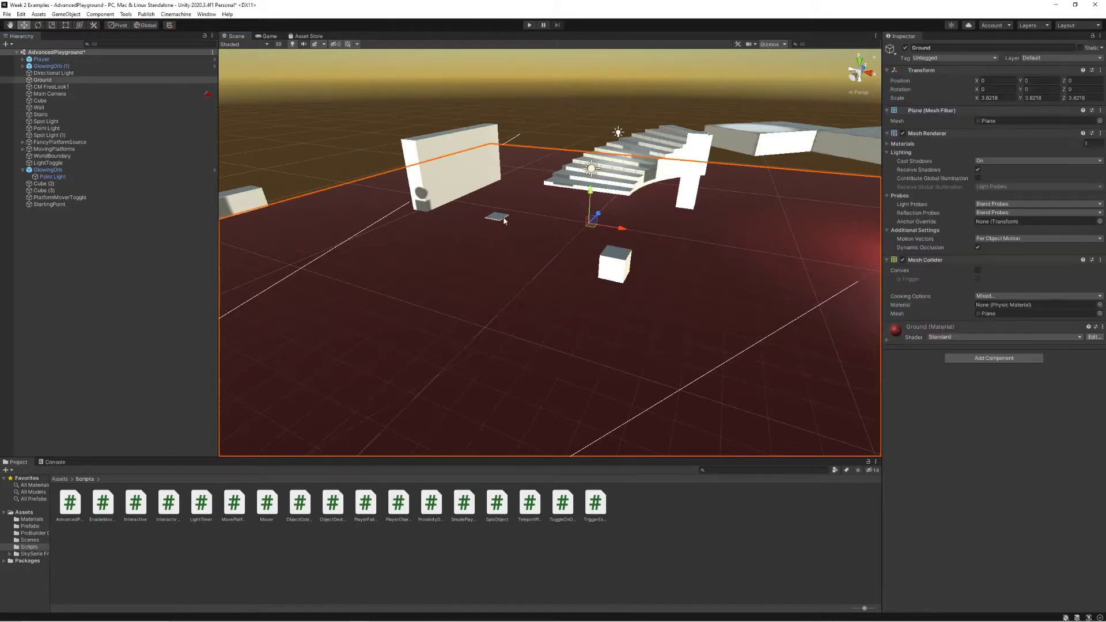
key(ctrl+d)
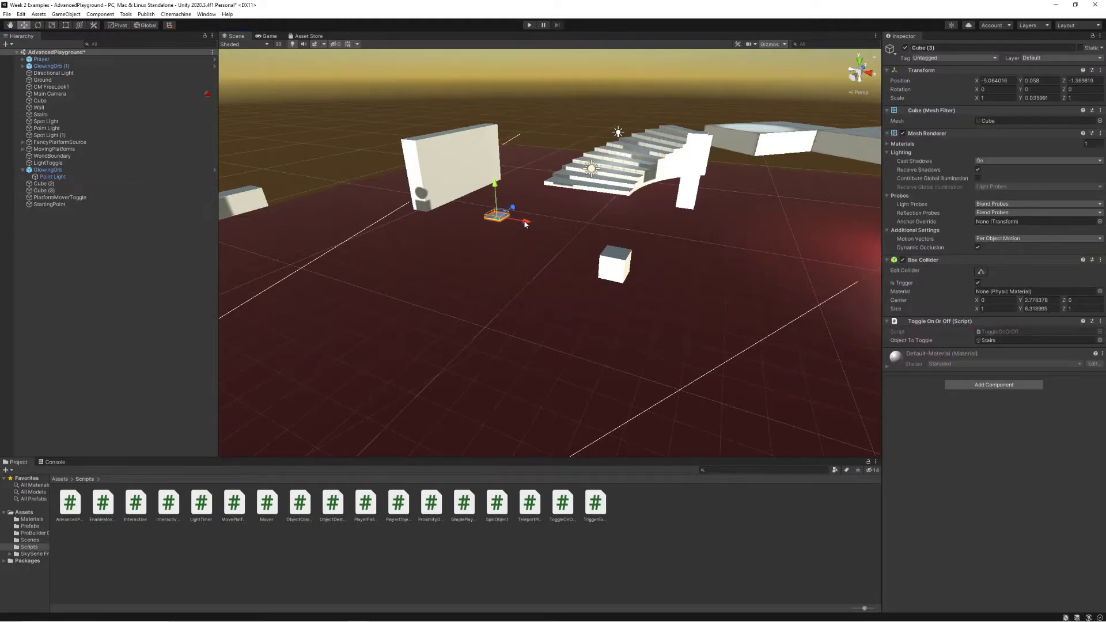
drag(512, 207, 655, 339)
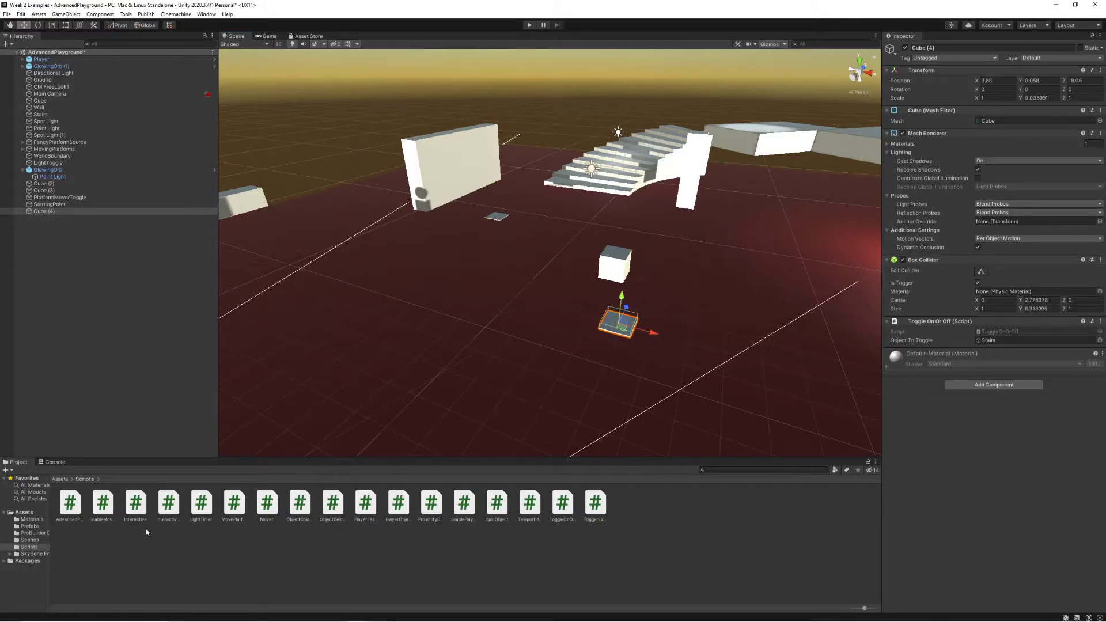
- Apply the black PlayerEyes material to the duplicated plate and move it to about X 5.76, Z -0.79
click(32, 519)
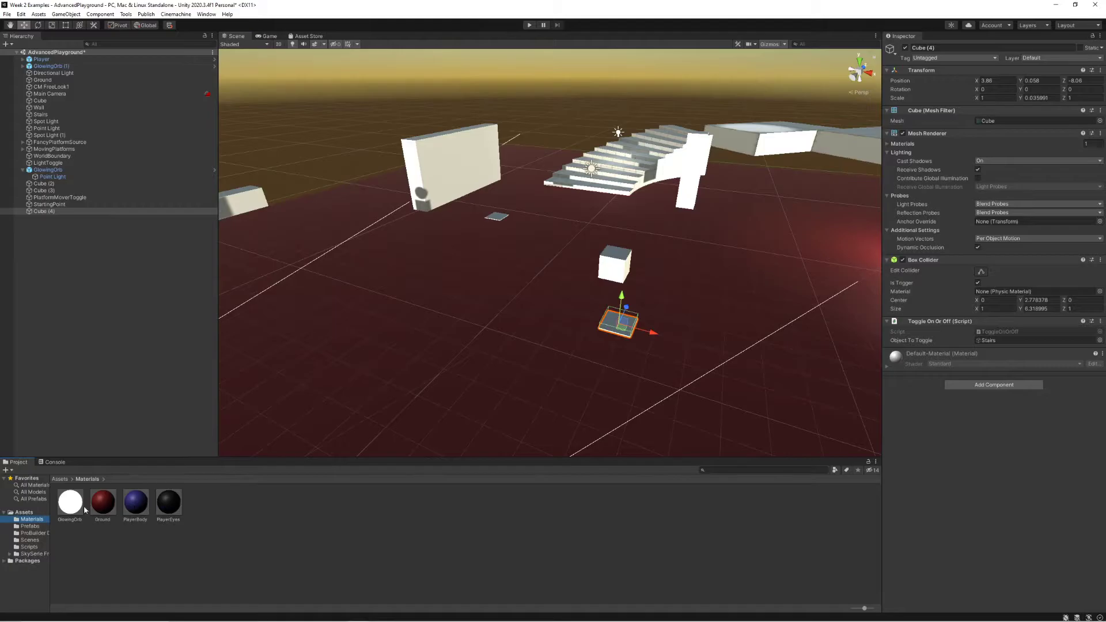
drag(167, 506, 710, 235)
alt+drag(722, 280, 576, 300)
- Replace the Toggle On Or Off script on Cube (4) with the TeleportPlayer script
right_click(922, 323)
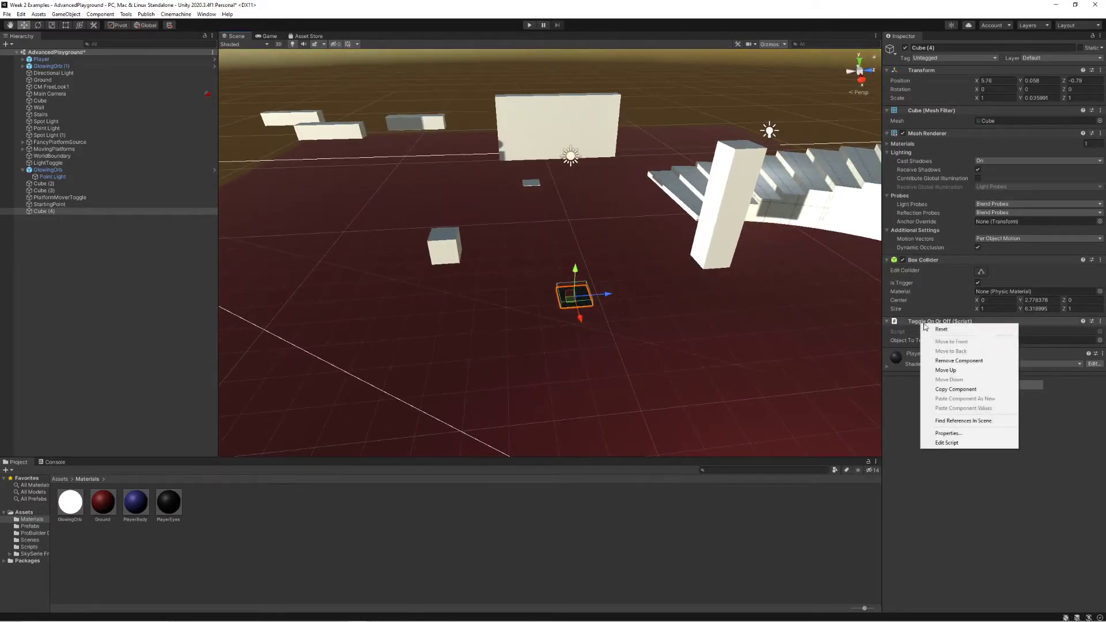
click(958, 361)
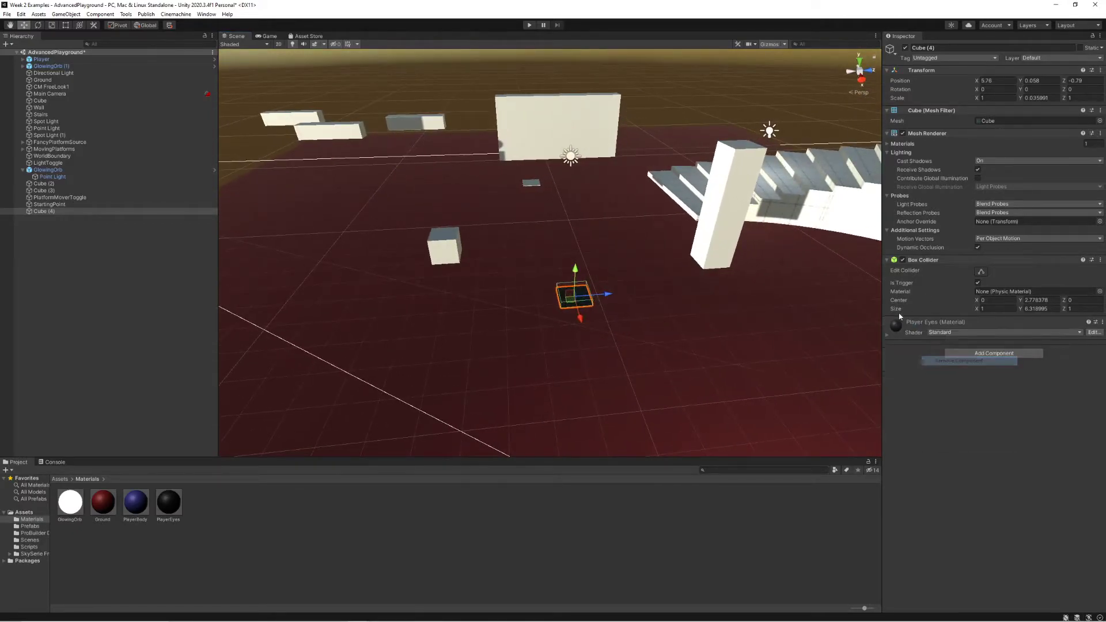
click(40, 546)
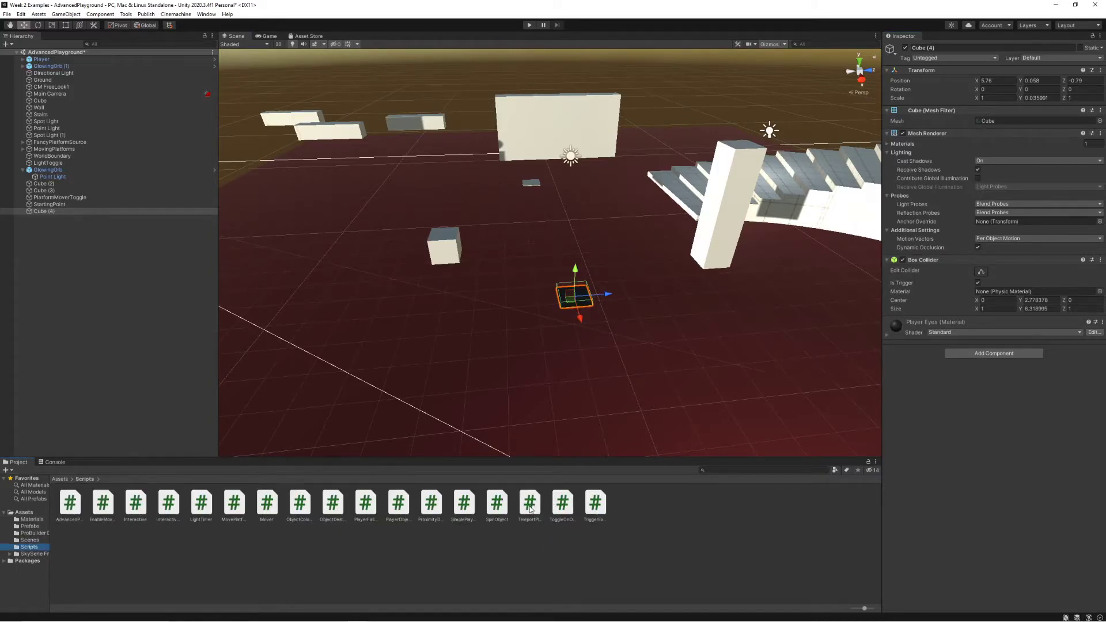
drag(530, 509, 1006, 459)
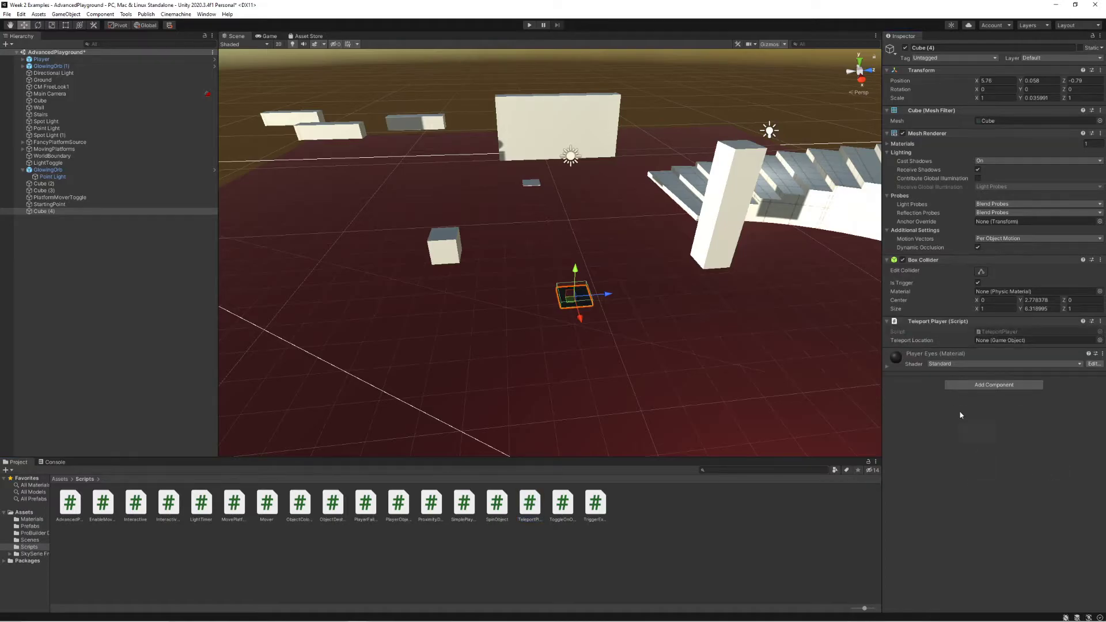
- Open the TeleportPlayer script in Visual Studio and examine its Player tag condition and public teleportLocation variable
double_click(1005, 332)
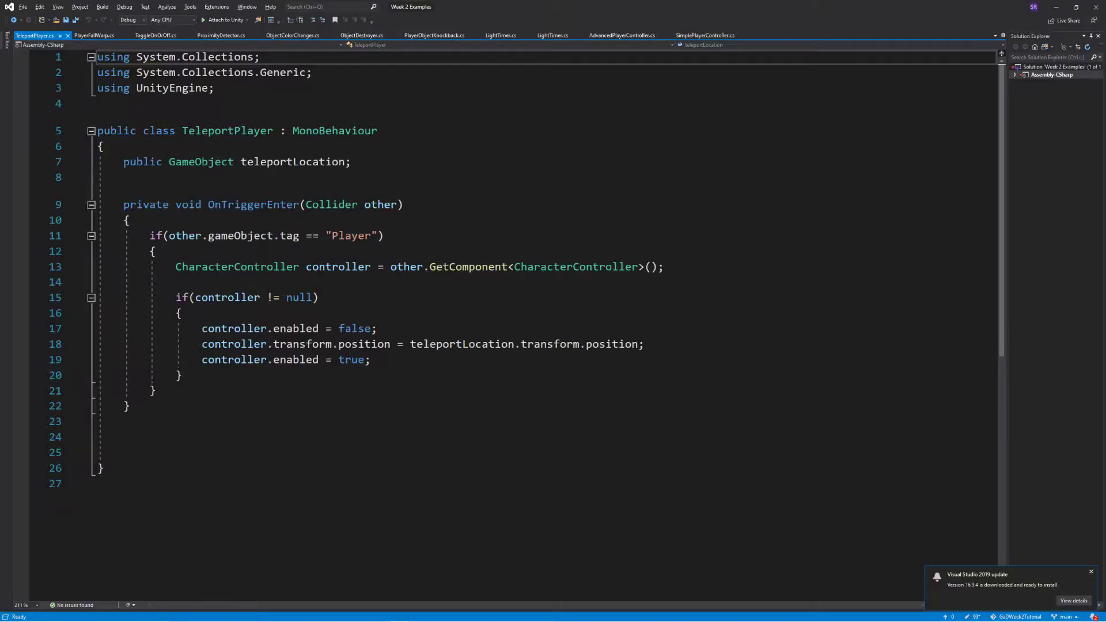
click(445, 233)
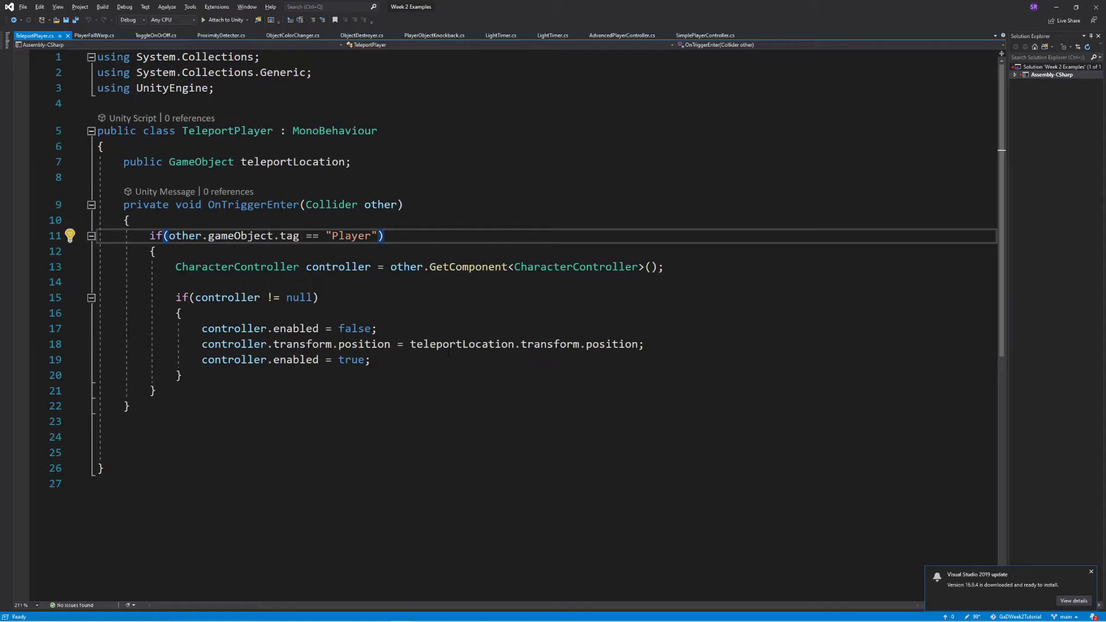
drag(351, 162, 129, 162)
click(388, 165)
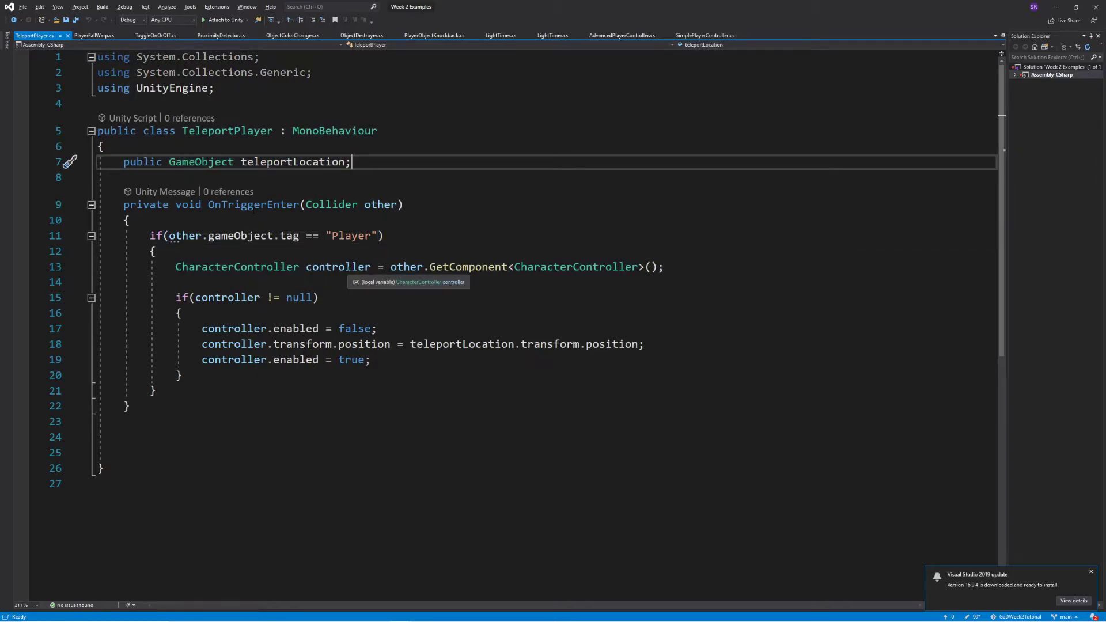
- Examine TeleportPlayer's OnTriggerEnter method and its teleportLocation position assignment, and return to Unity
drag(405, 205, 124, 205)
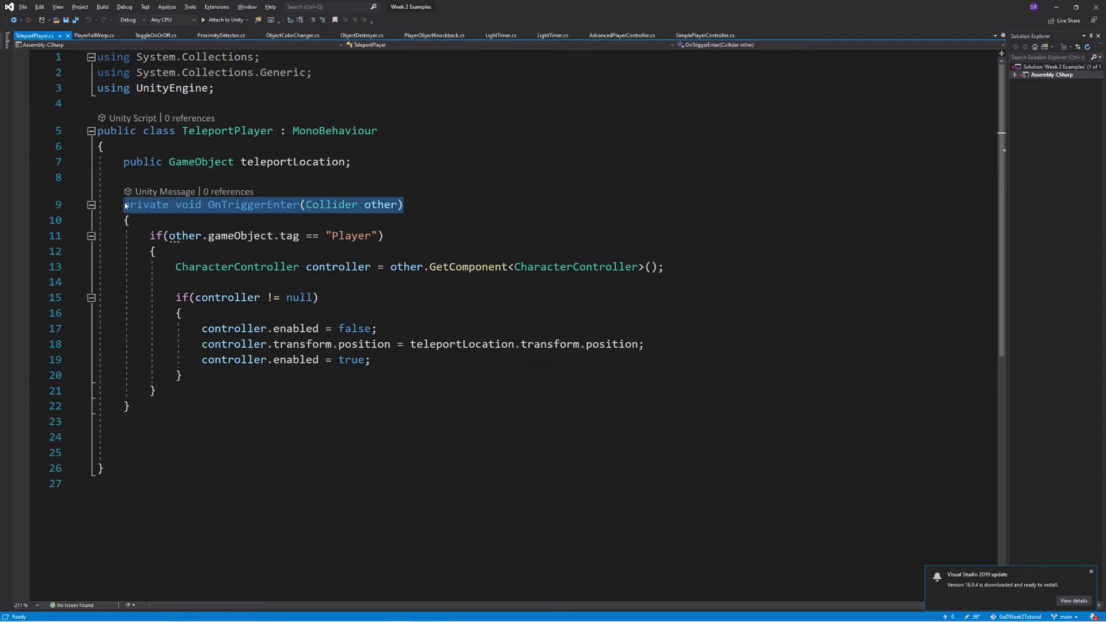
click(291, 206)
drag(208, 204, 300, 266)
drag(643, 344, 410, 344)
click(182, 375)
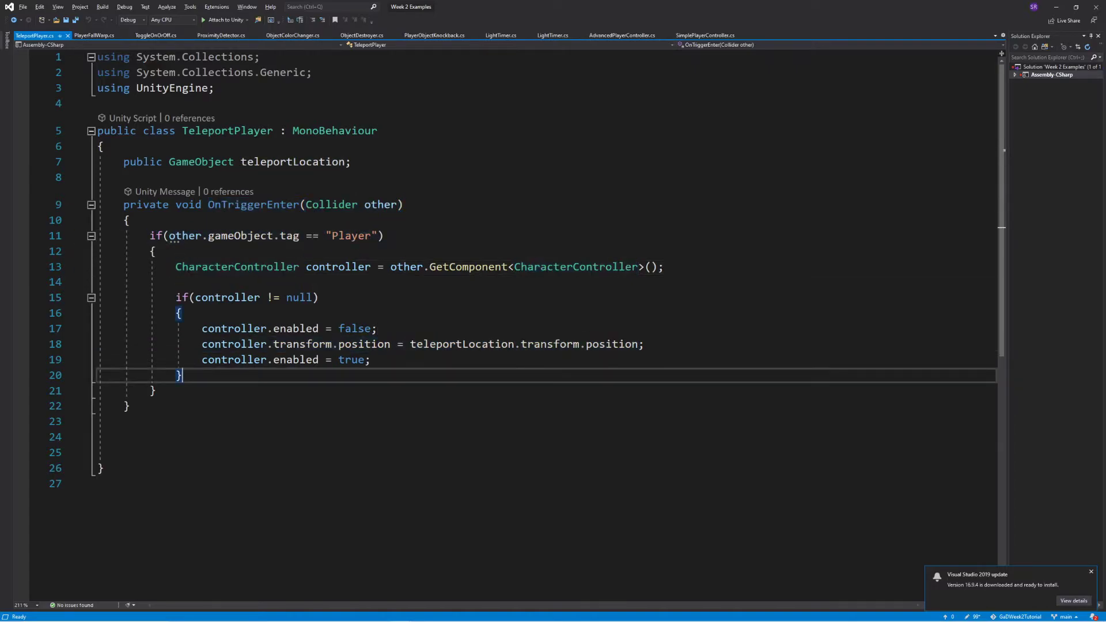
click(1055, 8)
- Duplicate StartingPoint and rename the copy as TeleportPoint
right_drag(583, 294, 697, 269)
right_drag(638, 295, 673, 280)
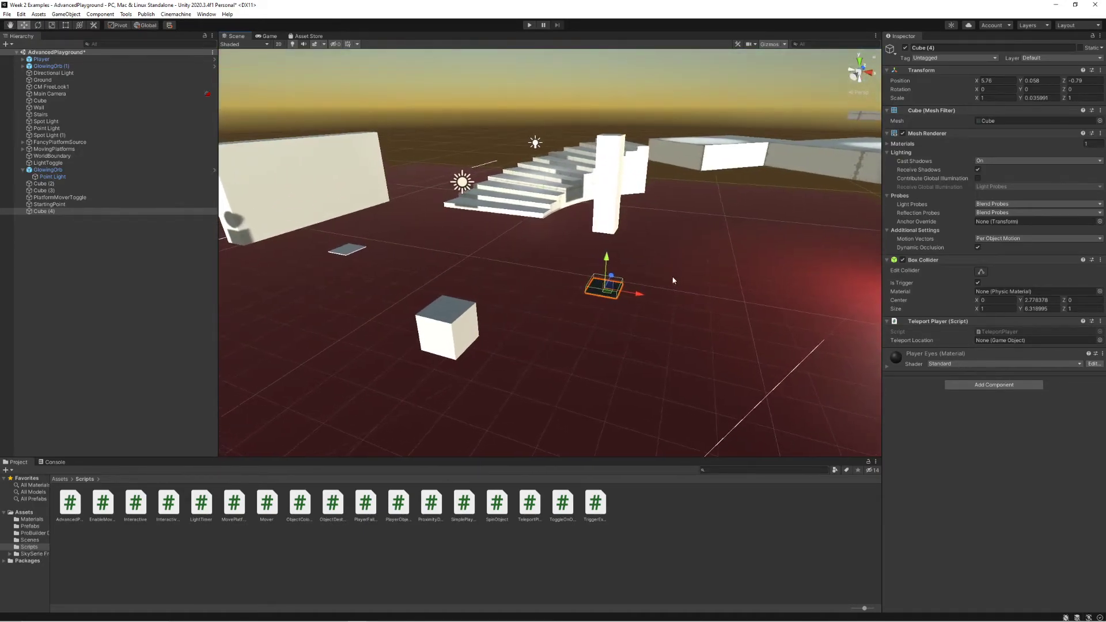
click(63, 205)
key(ctrl+d)
click(57, 219)
text(TeleportPoint)
key(Return)
- Raise TeleportPoint to about Y 6.591 and move it along the X axis to about -11.505
right_drag(412, 244, 403, 282)
key(a)
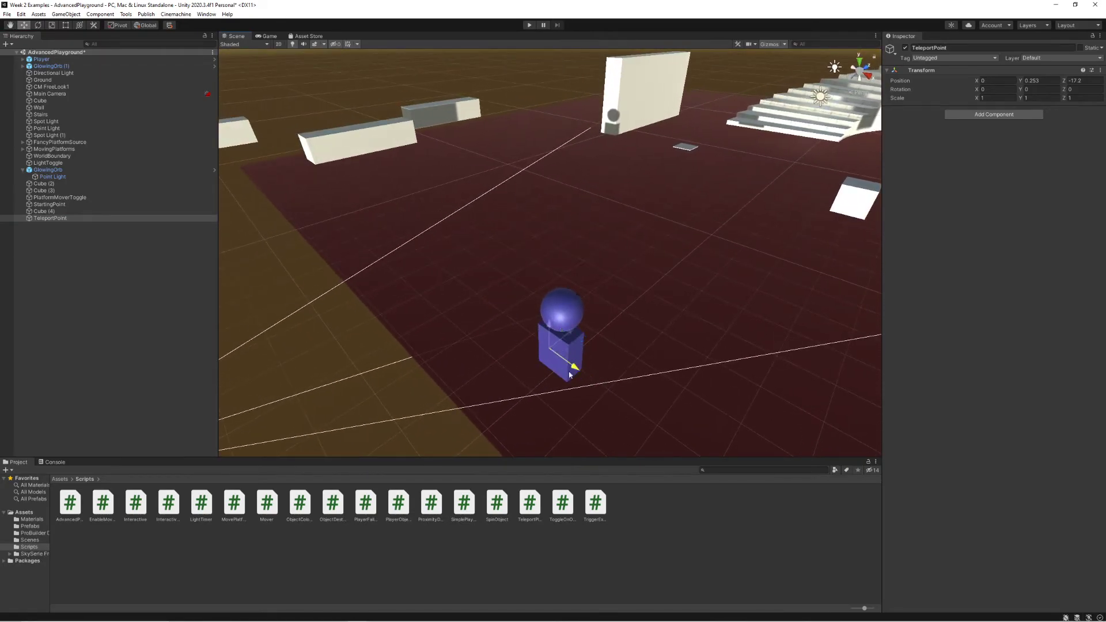
drag(412, 155, 400, 95)
right_drag(539, 219, 617, 232)
key(d)
key(w)
scroll(617, 232, down, 1)
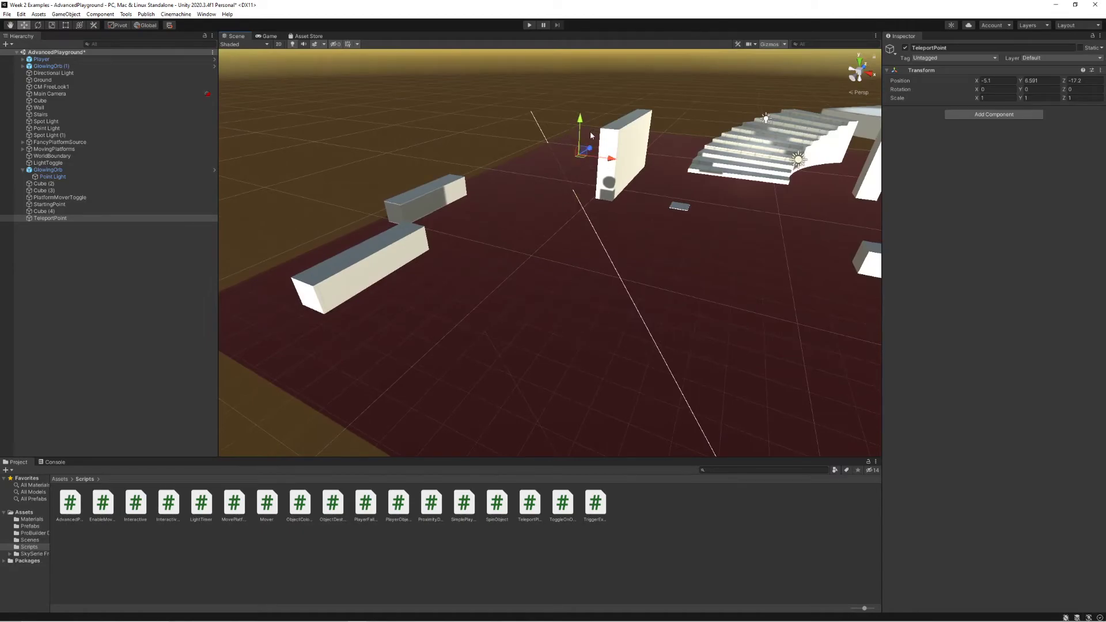
drag(612, 159, 331, 123)
right_drag(331, 122, 406, 153)
key(s)
key(a)
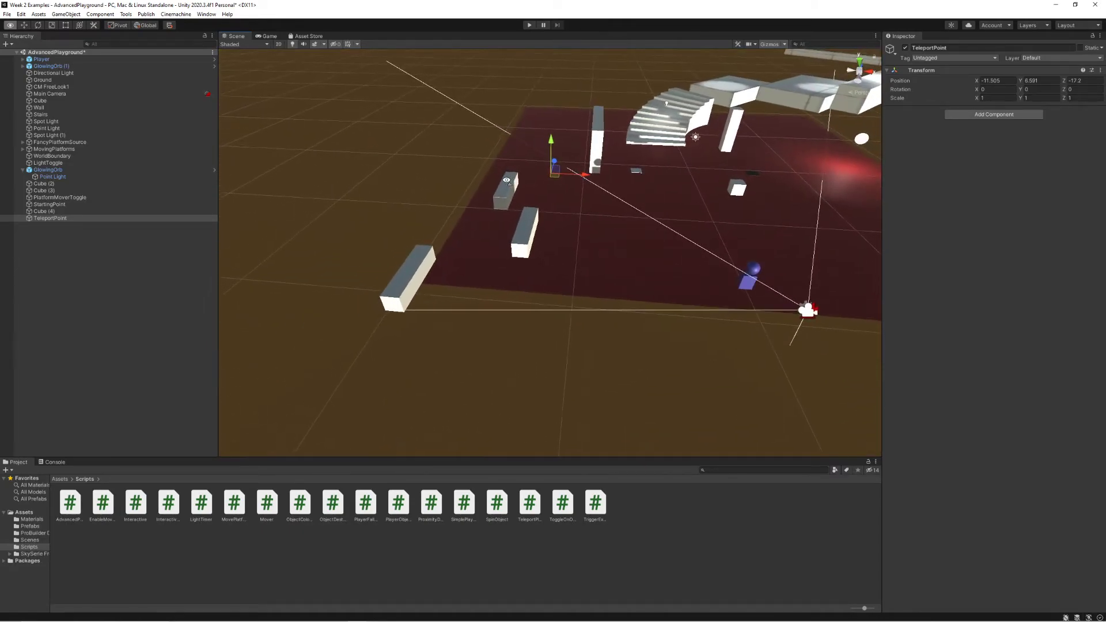
- Duplicate the Ground plane, scale the copy down to about 0.84, and place it beyond the ground's edge at about X -12.92, Z -28.75
click(651, 239)
key(ctrl+d)
drag(682, 156, 491, 261)
key(r)
key(w)
key(f)
right_drag(553, 293, 529, 287)
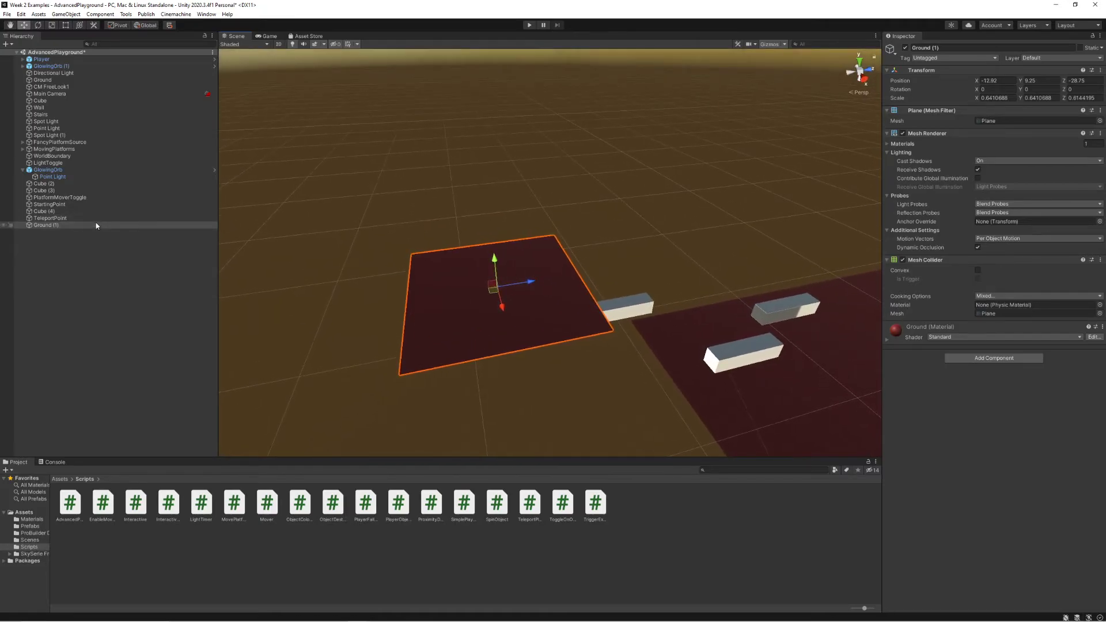
- Move TeleportPoint over the duplicated ground plane, to about Y 12.17 and Z -28.4
click(87, 219)
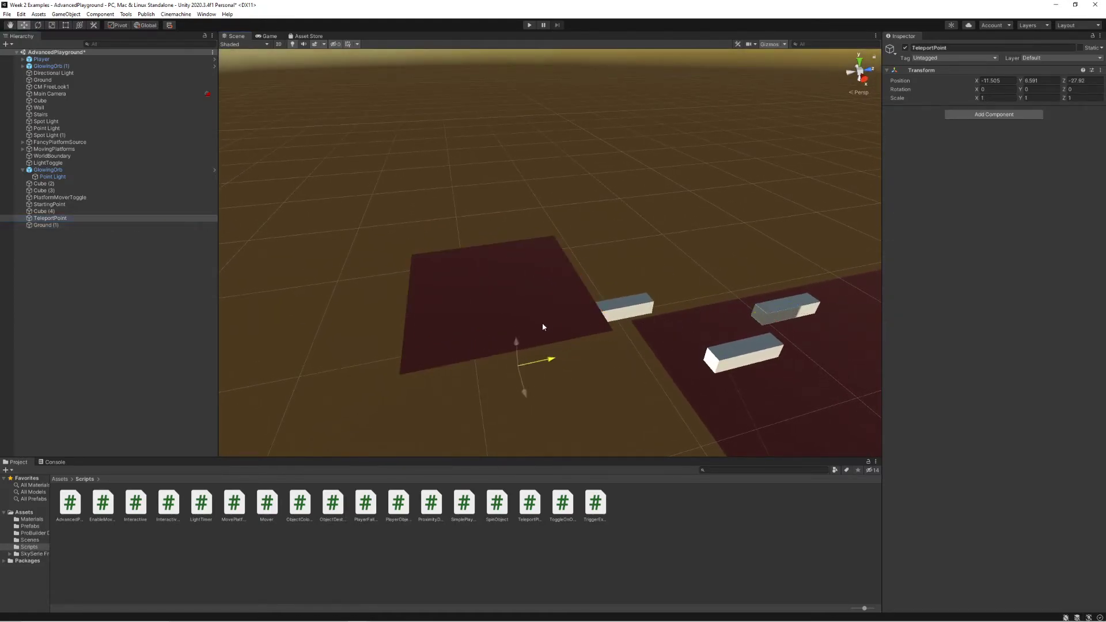
drag(516, 237, 655, 221)
click(605, 220)
click(81, 218)
key(w)
right_drag(678, 234, 548, 132)
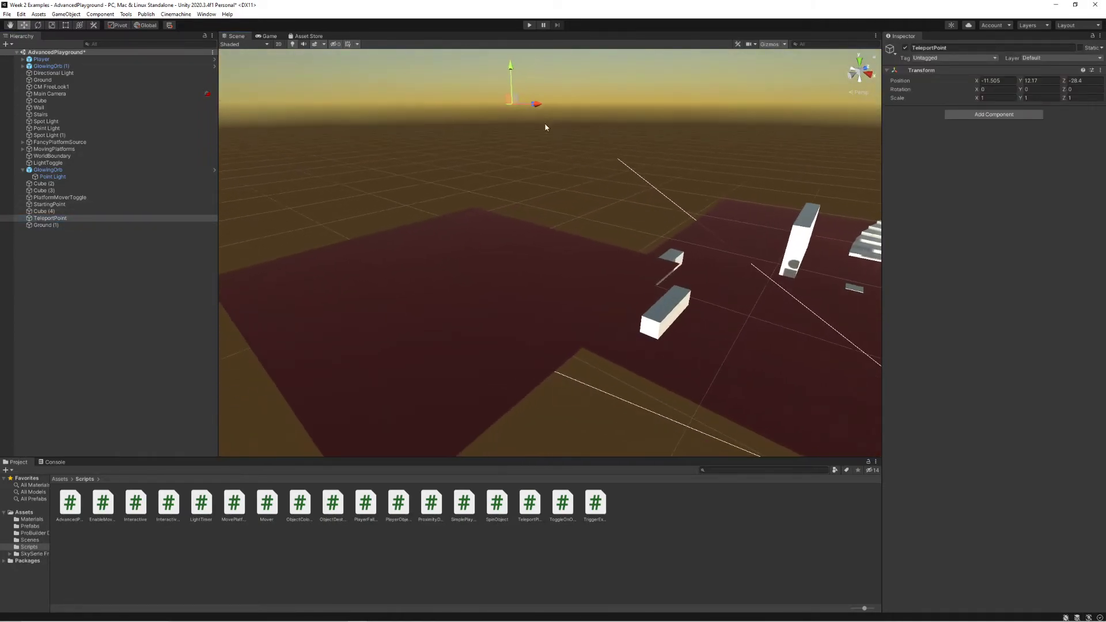
- Lower TeleportPoint to just above the duplicated plane and fine-tune its position to about X -12.77, Y 10.17, Z -28.92
drag(468, 219, 465, 191)
alt+drag(500, 207, 759, 206)
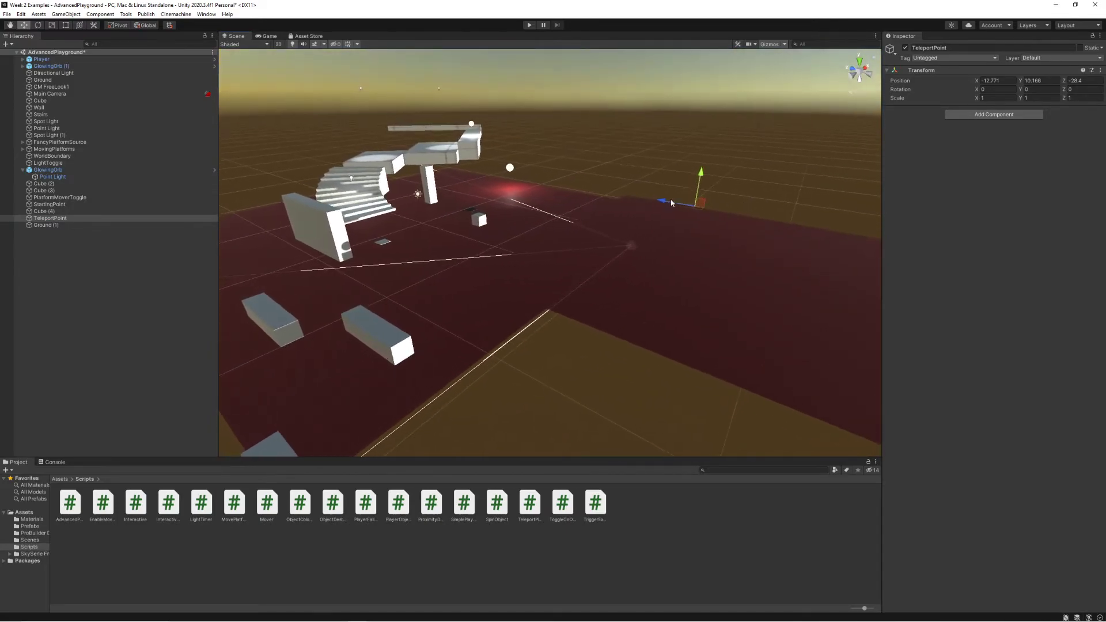
drag(678, 214, 684, 214)
right_drag(684, 214, 649, 262)
key(d)
key(s)
key(d)
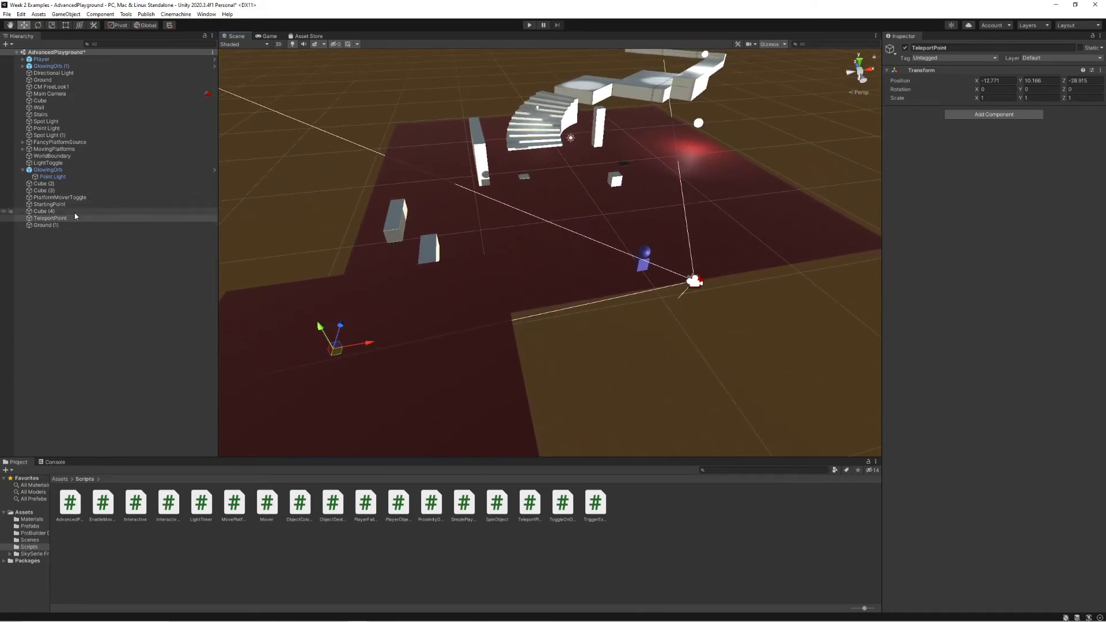
- Assign TeleportPoint as the Teleport Location of the Teleport Player script on the trigger plate Cube (4)
click(626, 168)
click(624, 165)
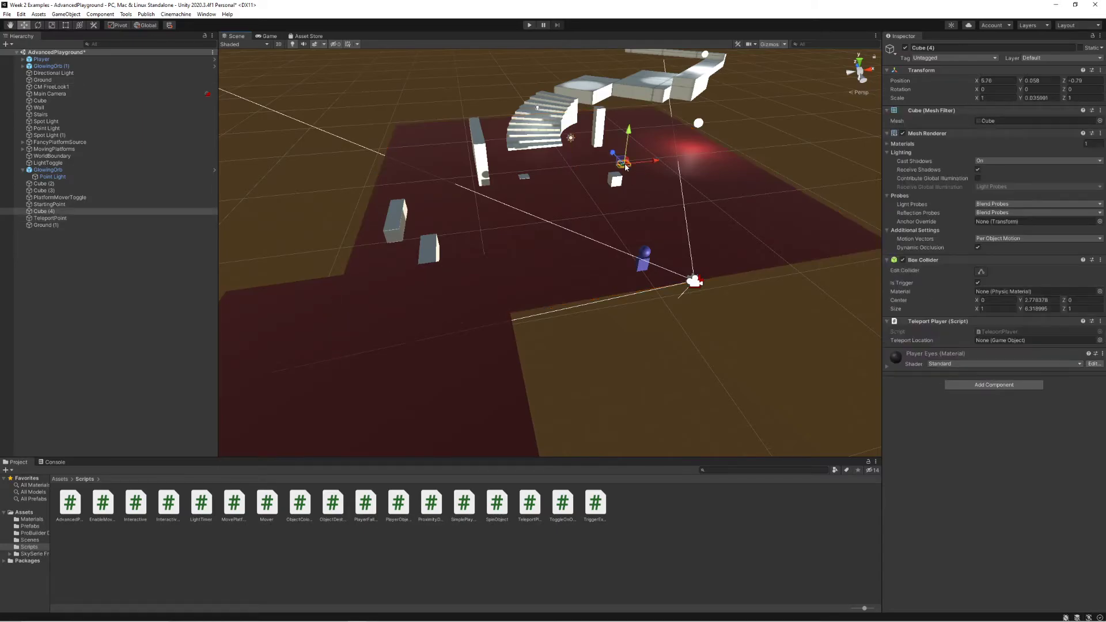
click(58, 220)
drag(58, 220, 1010, 343)
- Rename the duplicated plane Ground (1) as UpperPlatform
click(47, 224)
right_click(47, 224)
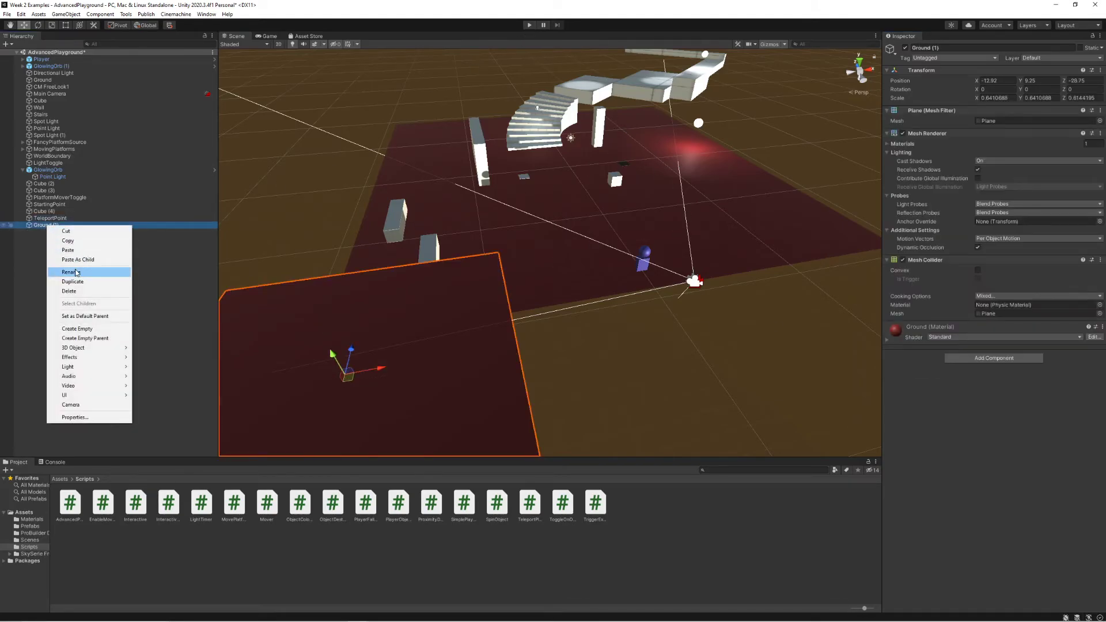
click(83, 271)
text(UpperPlatform)
key(Return)
- Play the scene, walk the player onto the dark teleport plate to test the warp, and stop playing
click(529, 26)
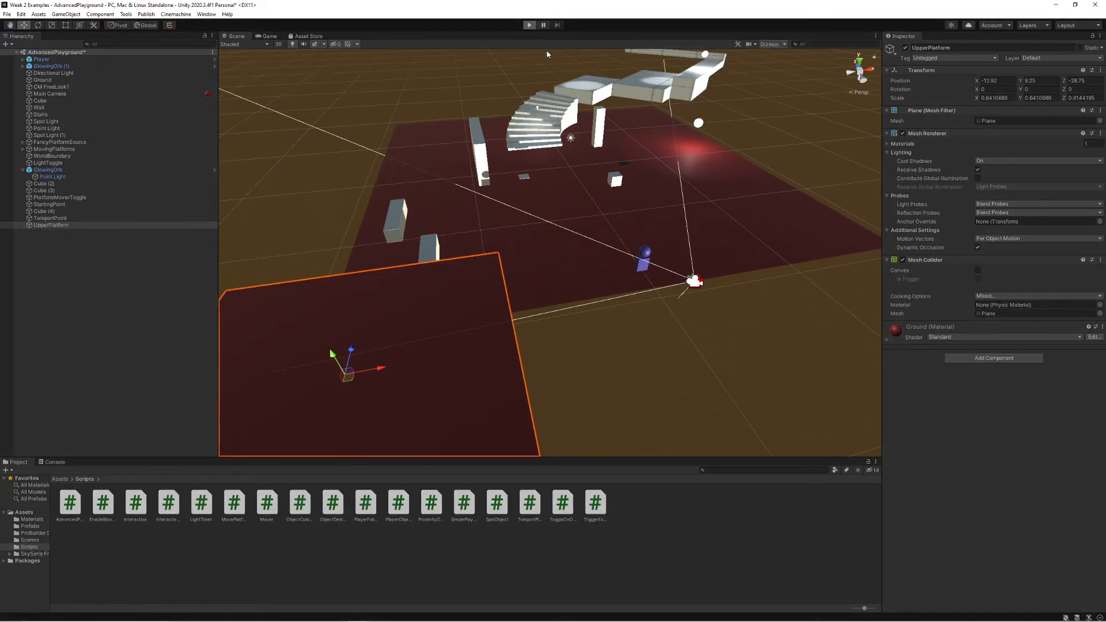
key(w)
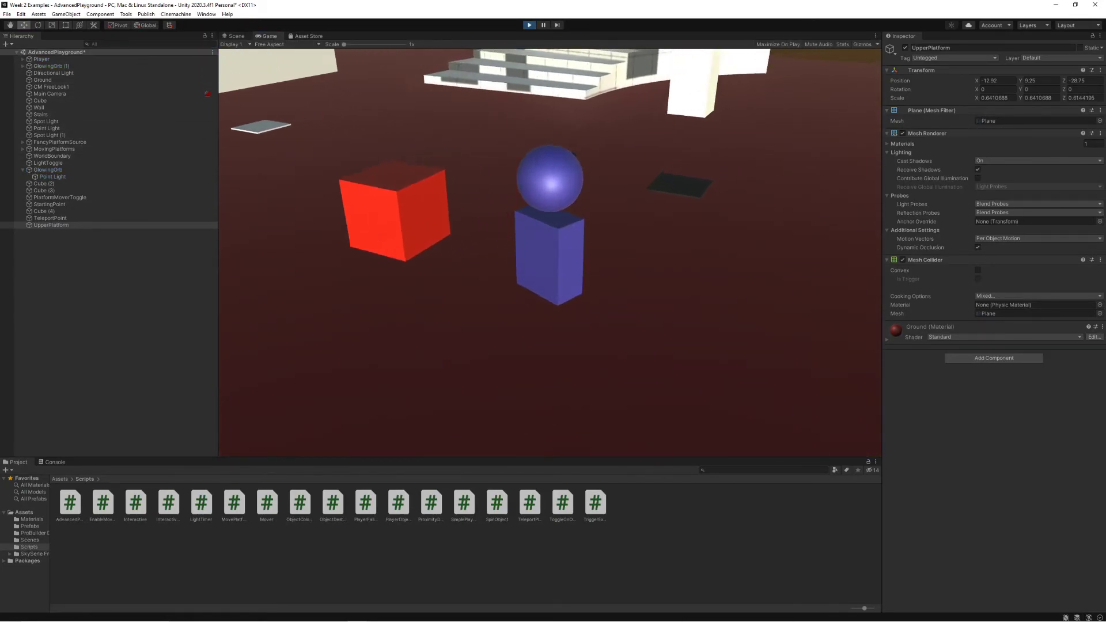
key(w)
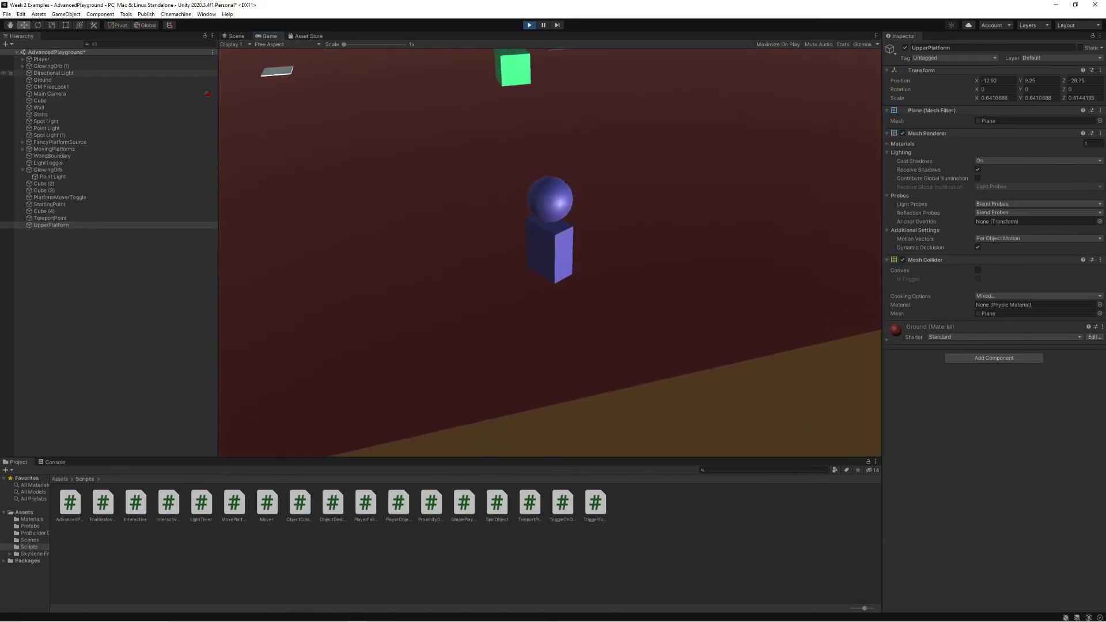
click(529, 24)
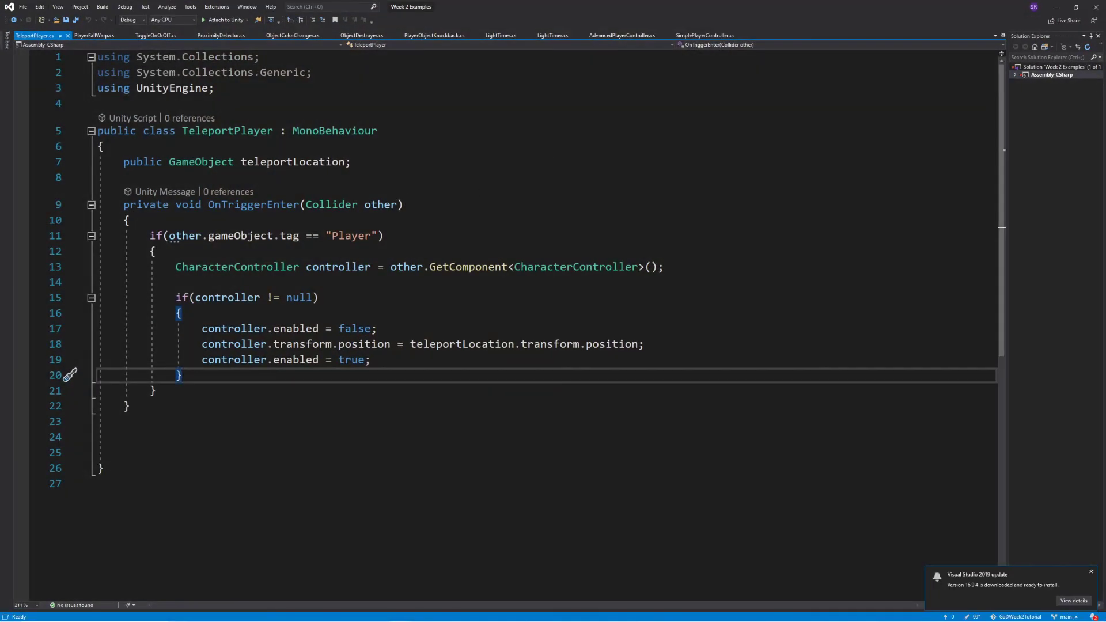
- Review the OnTriggerEnter signature in the TeleportPlayer script, return to Unity, and clear the selection to view the playground
drag(403, 204, 118, 205)
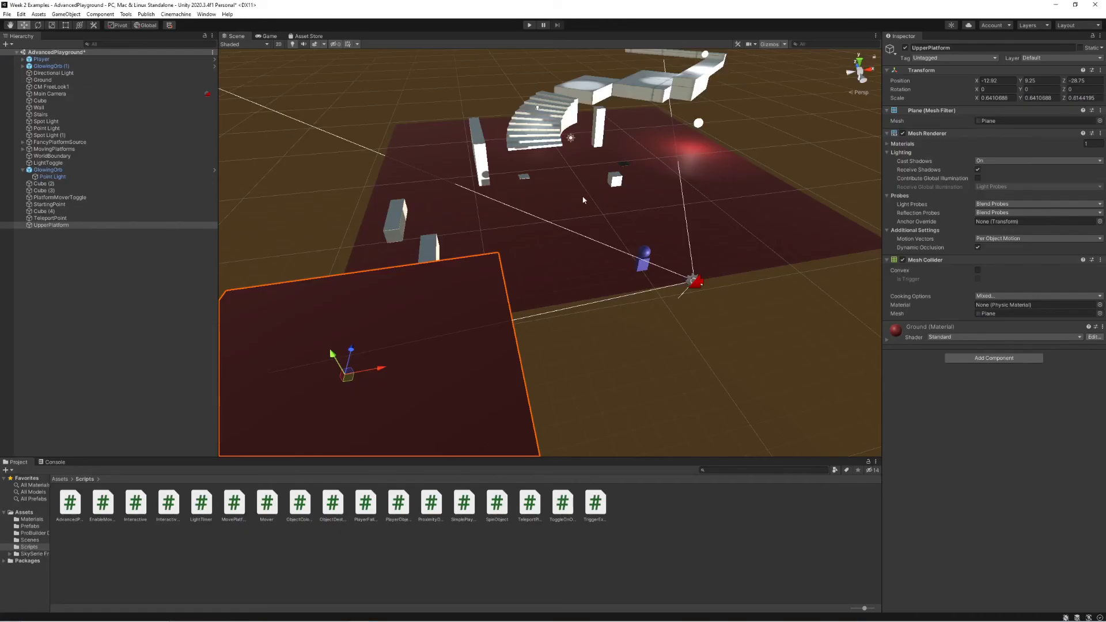
click(778, 359)
alt+drag(720, 313, 664, 272)
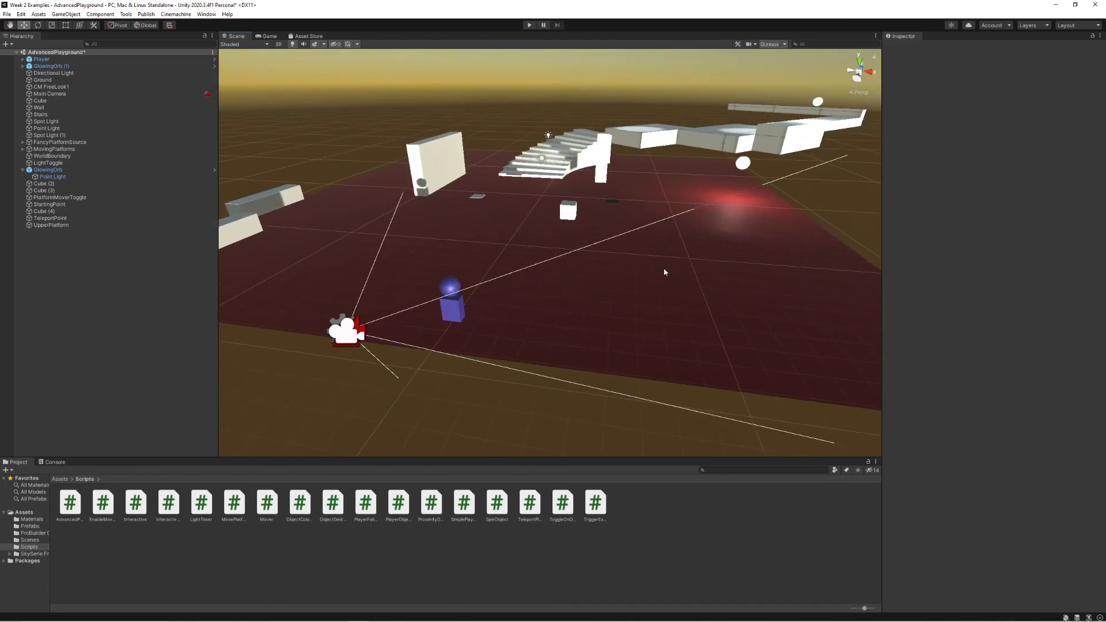